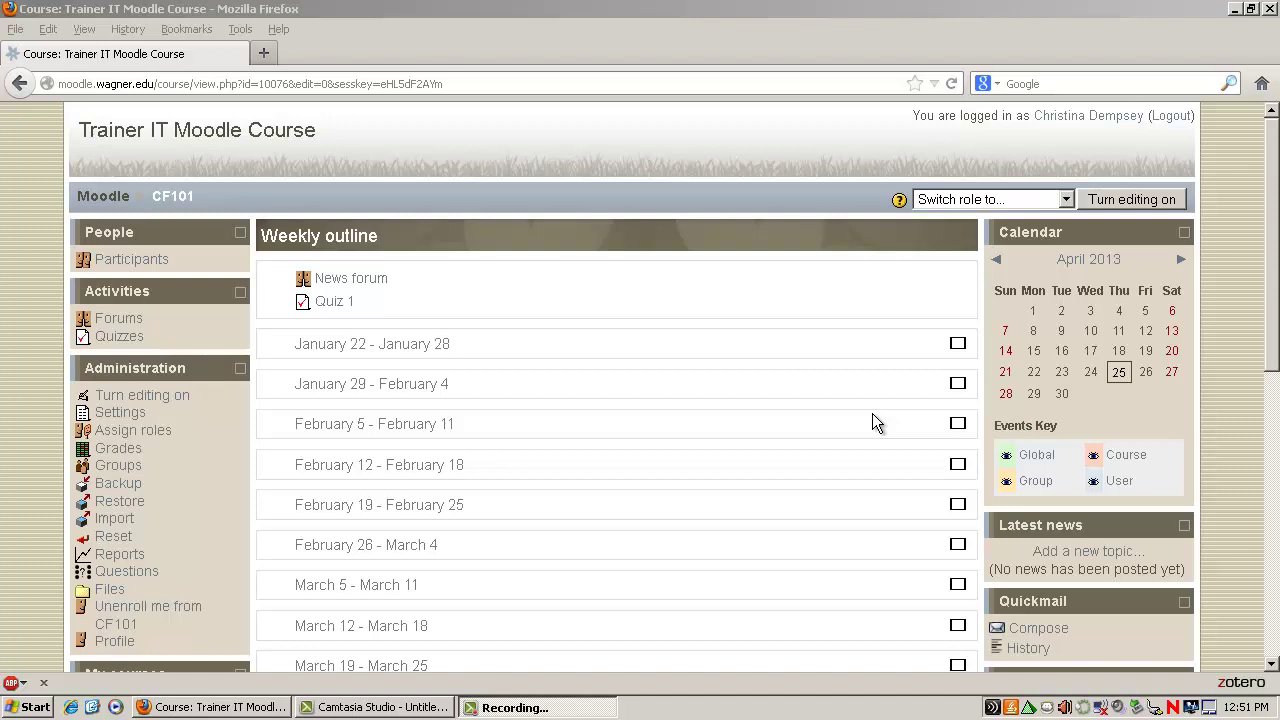
Step: Turn on course editing and add a Forum activity to the April 23 - April 29 week
click(1152, 202)
scroll(550, 372, down, 5)
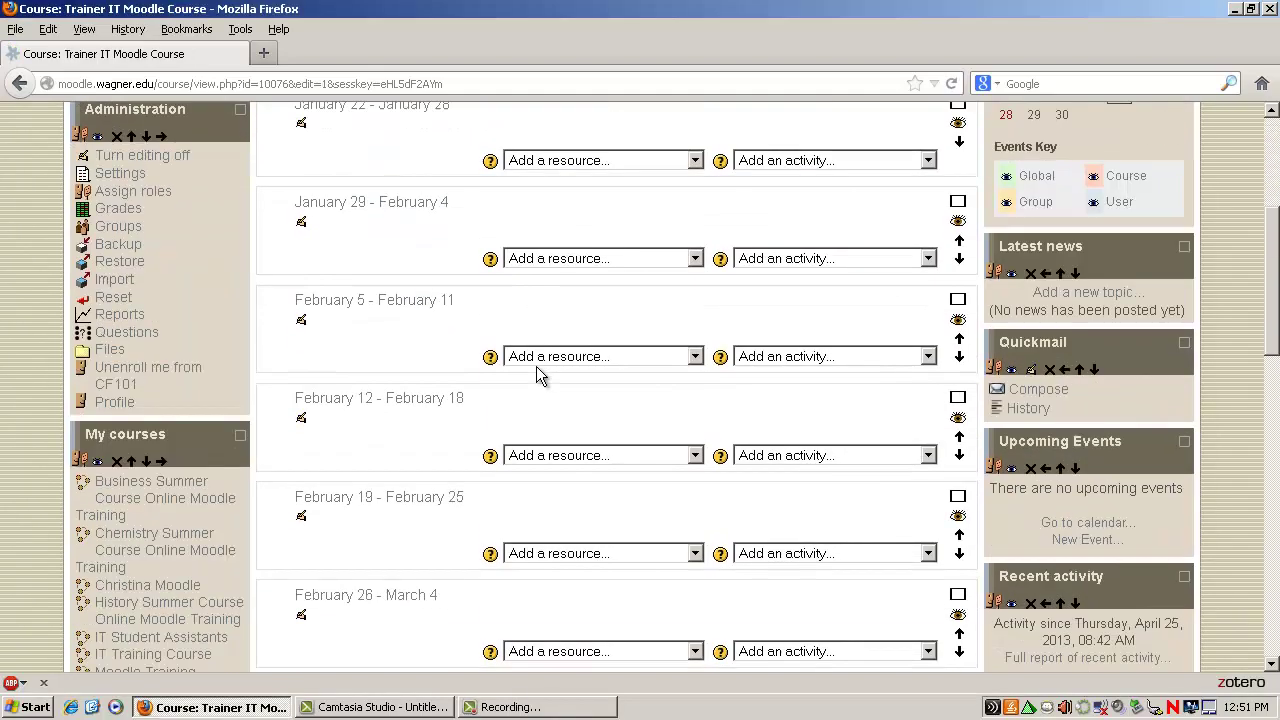
scroll(537, 372, down, 10)
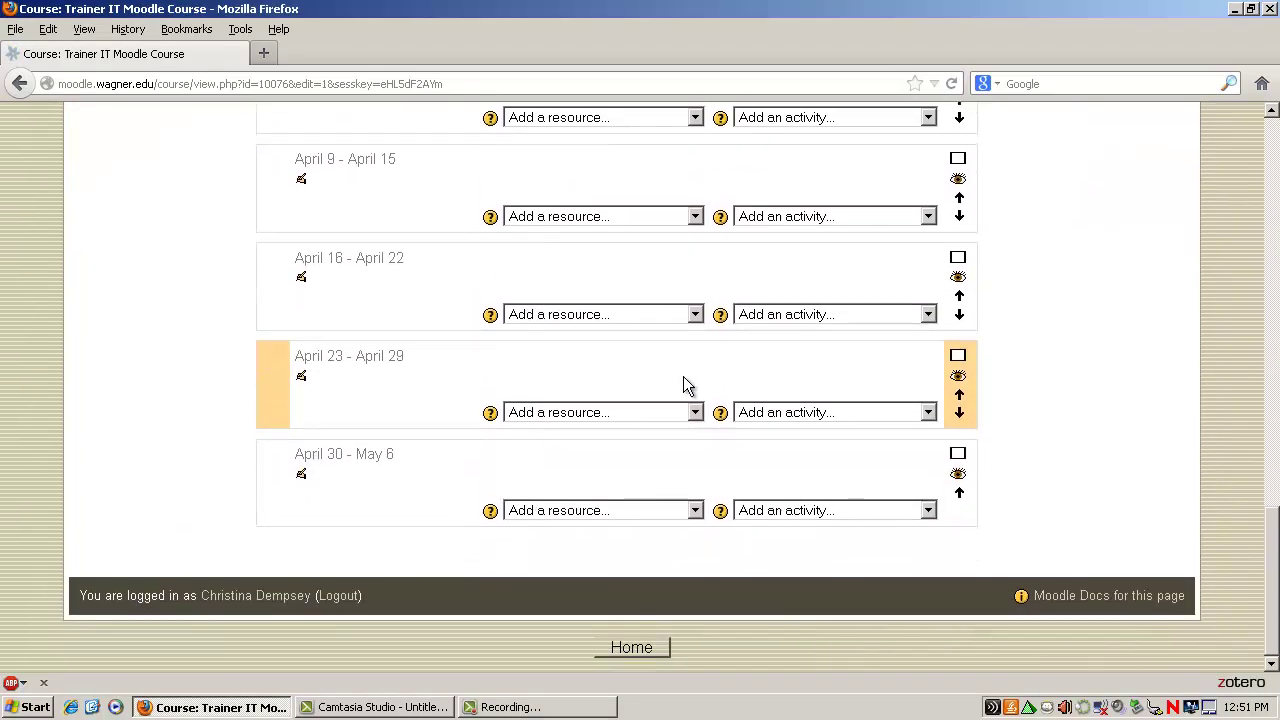
click(913, 415)
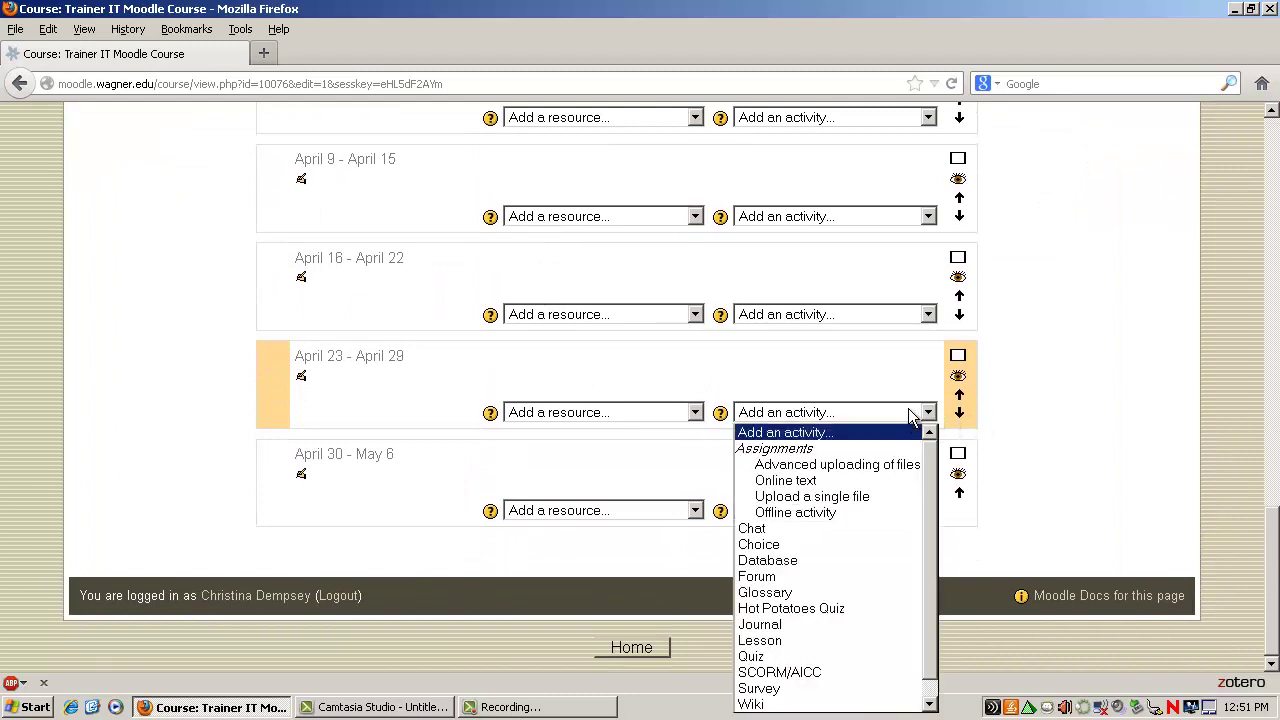
click(878, 576)
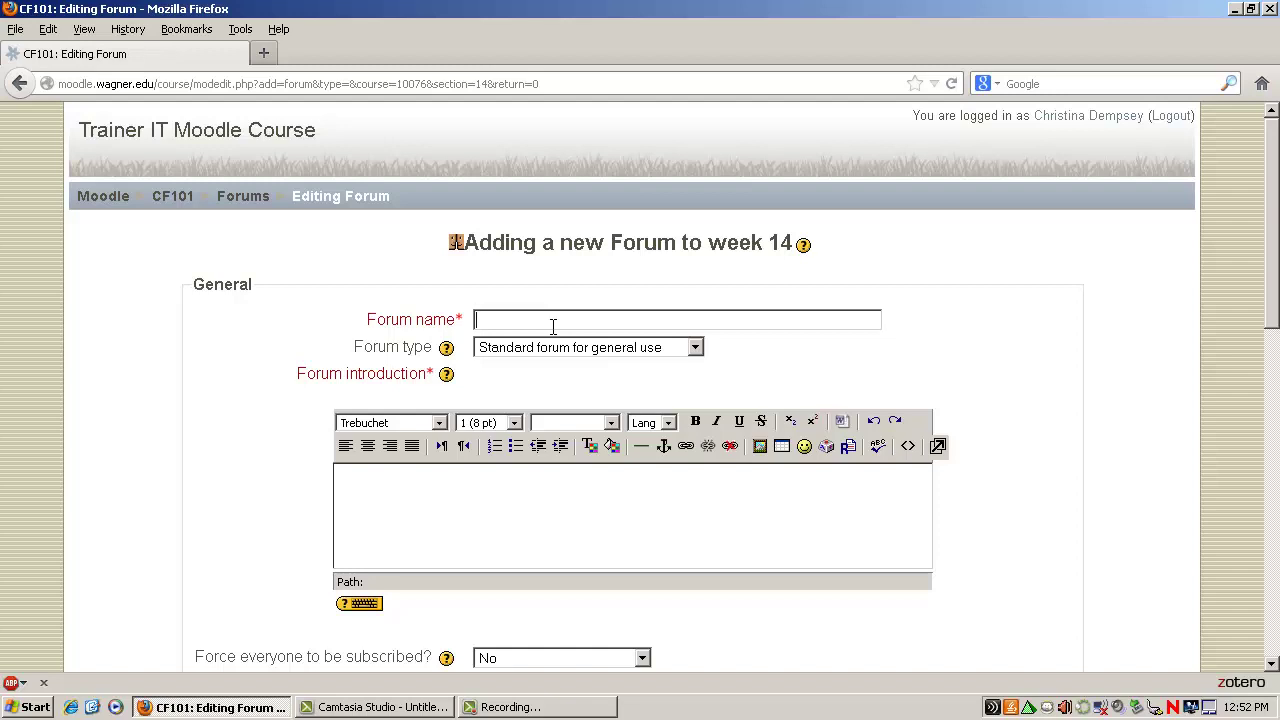
Step: Name the forum "Favorite Theme Park" and set its type to A single simple discussion
text(Favorite Theme Park)
click(696, 352)
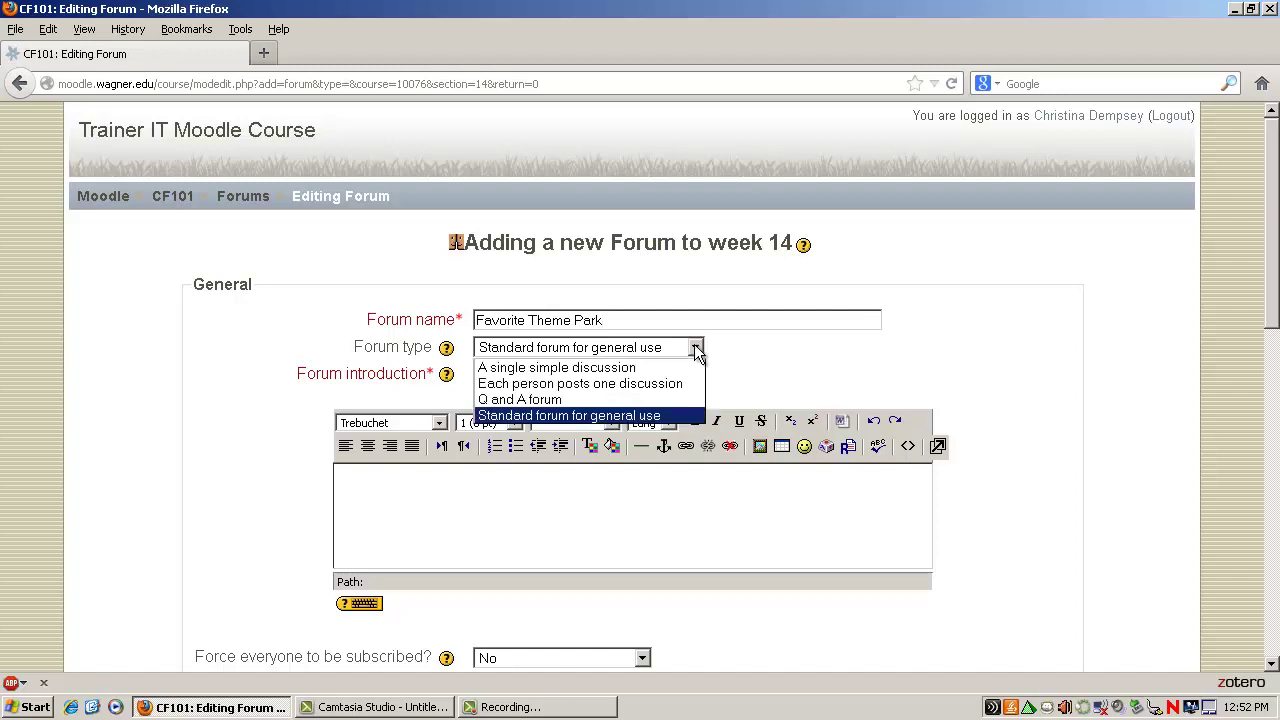
click(650, 368)
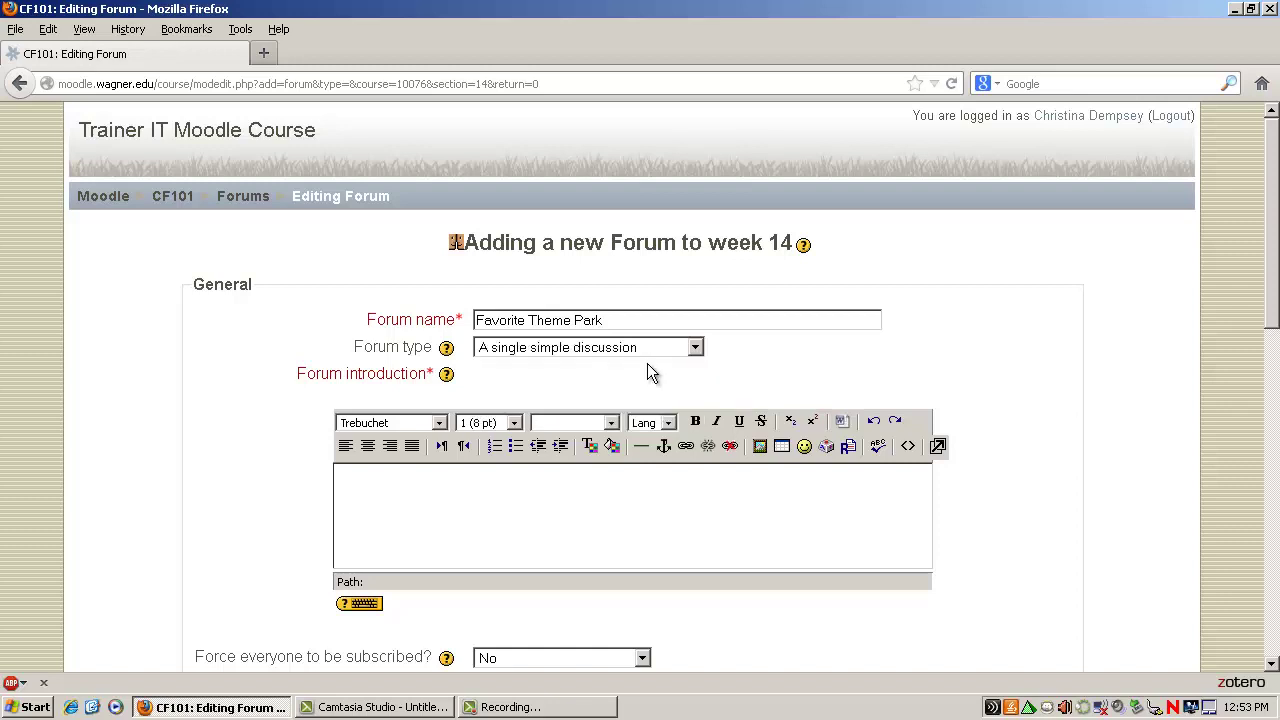
Step: Enter the forum introduction "What is your favorite theme park in Walt Disney World? Please provide some reasons as to why you chose your answer."
click(707, 548)
text(Wah)
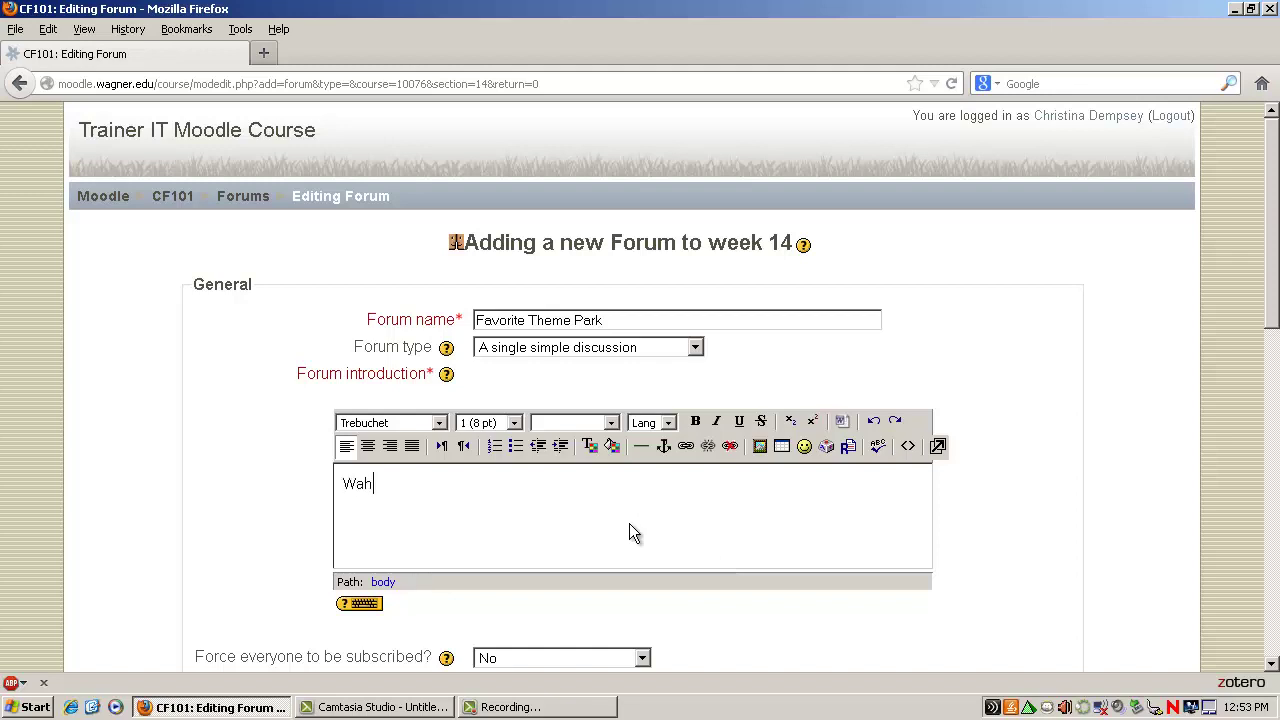
key(BackSpace)
key(BackSpace)
text(hat is your favorite theme)
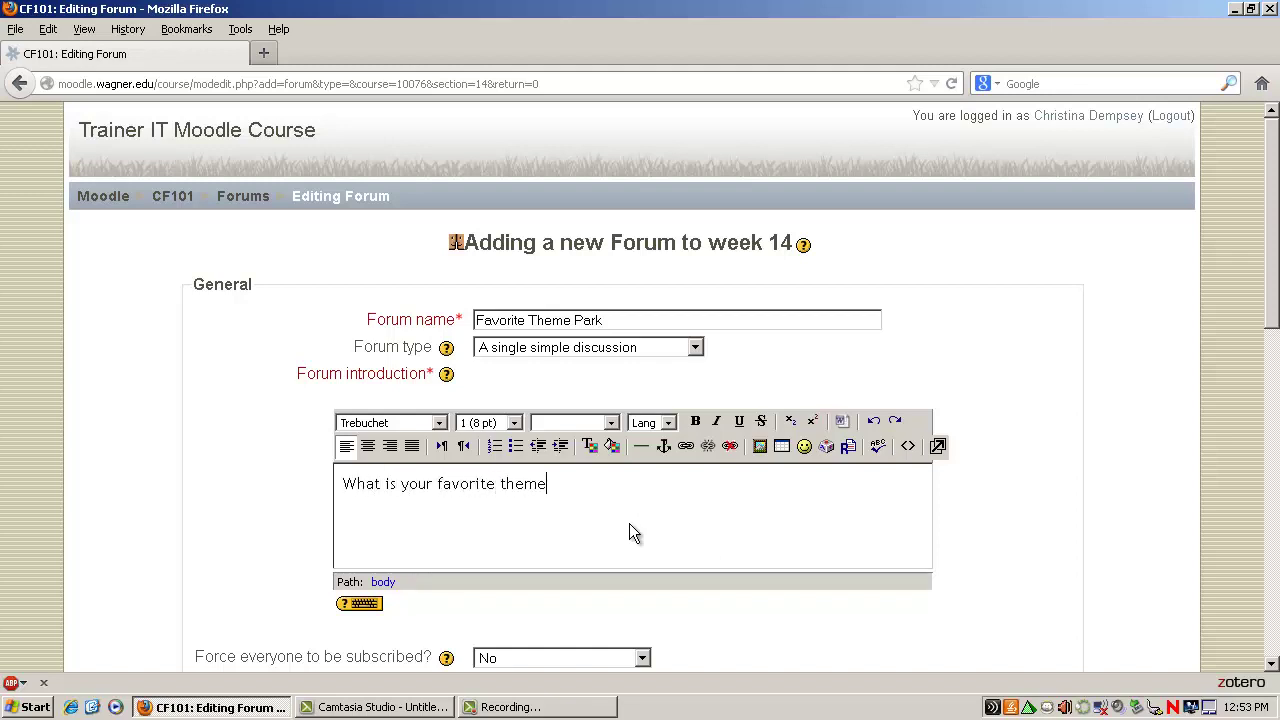
text( park in Walt Disney World? Please pro)
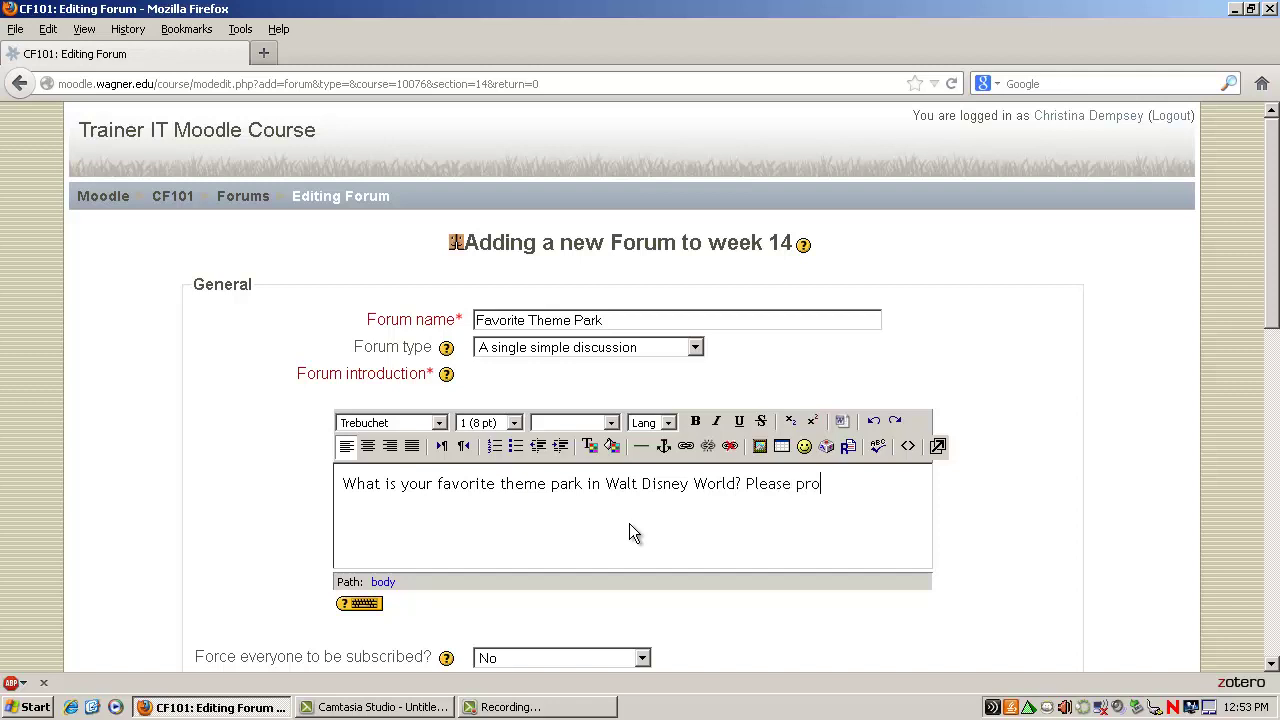
text(vide some reasons as to wh)
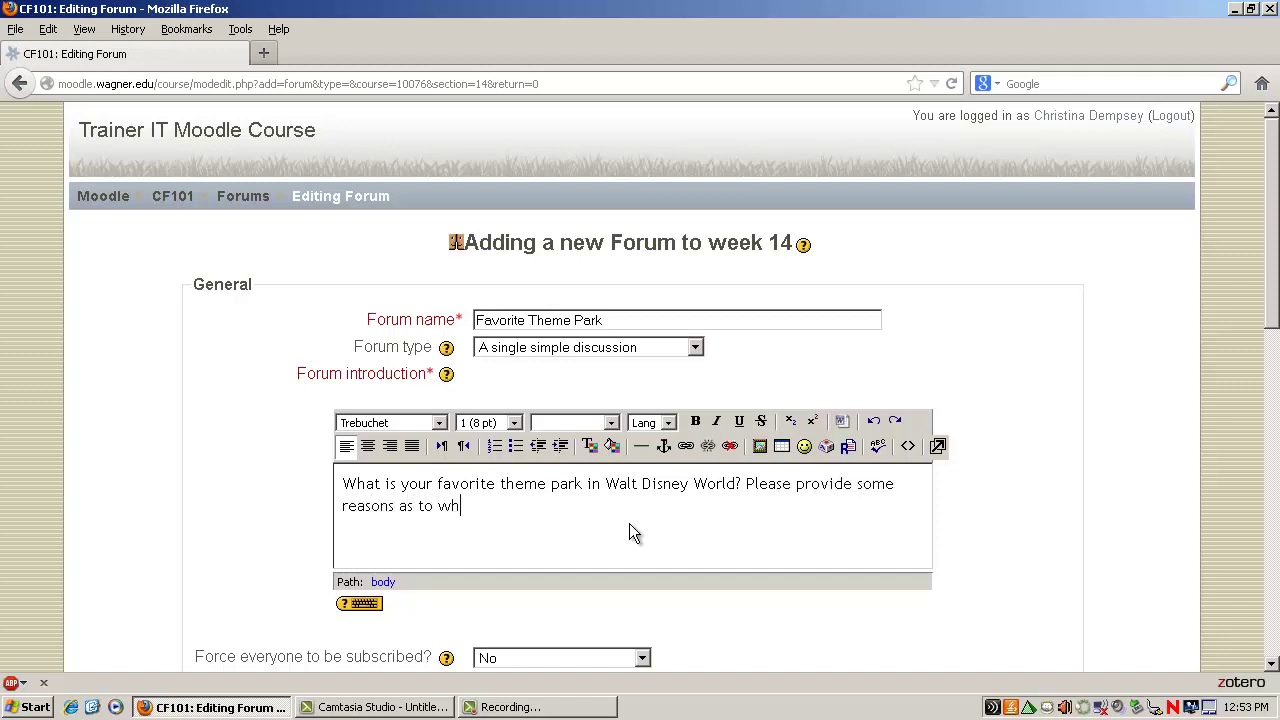
text(y you chose your answer.)
Step: Force everyone to be subscribed with "Yes, forever" and set the maximum attachment size to 2GB
scroll(629, 523, down, 2)
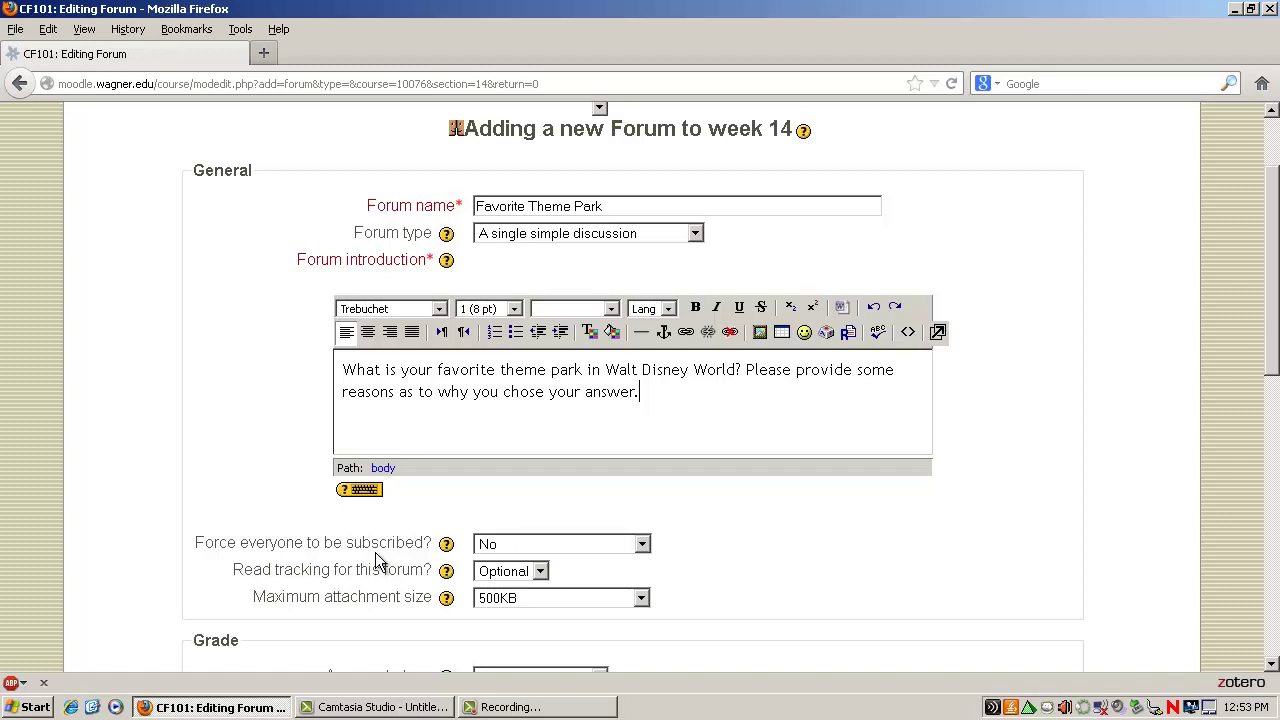
click(548, 546)
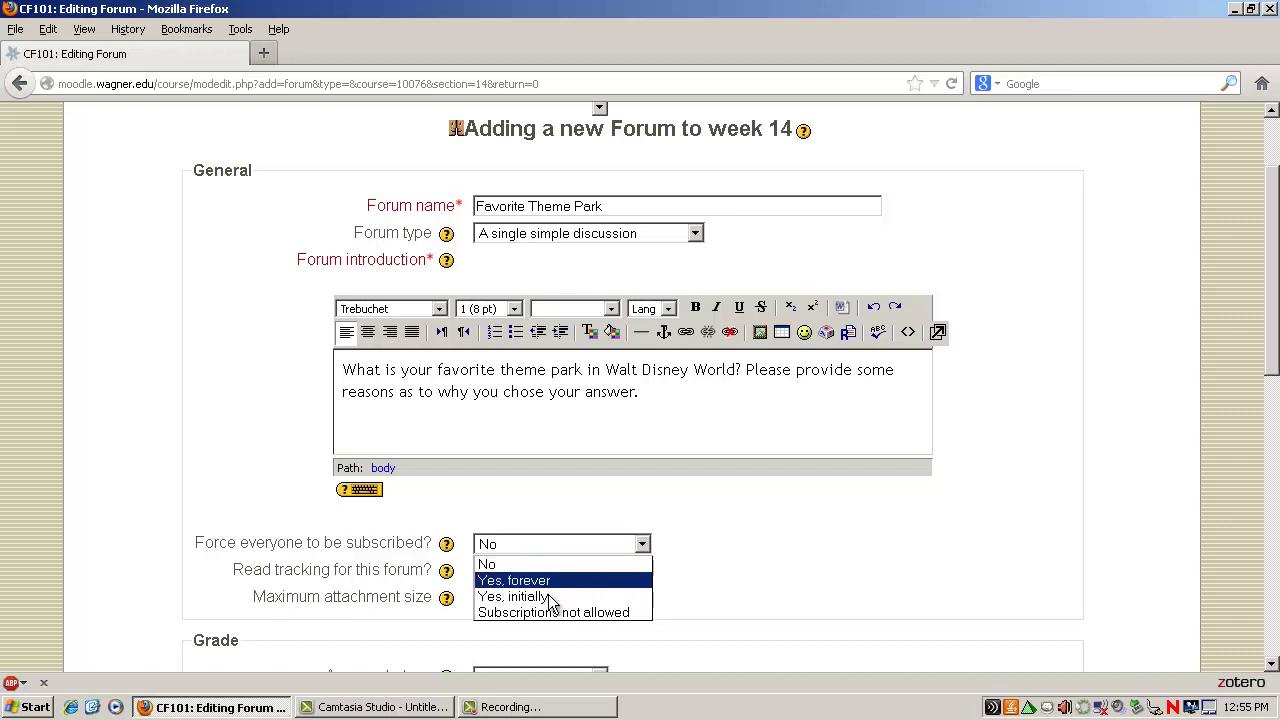
click(548, 580)
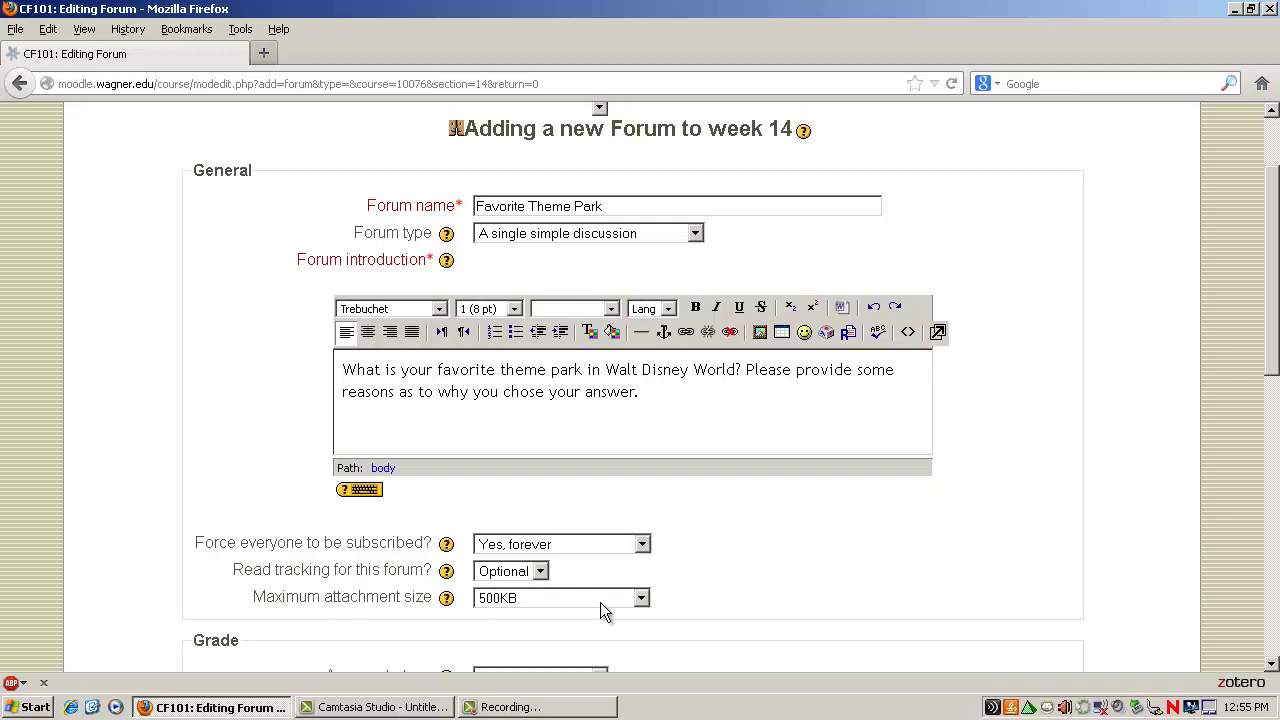
click(645, 602)
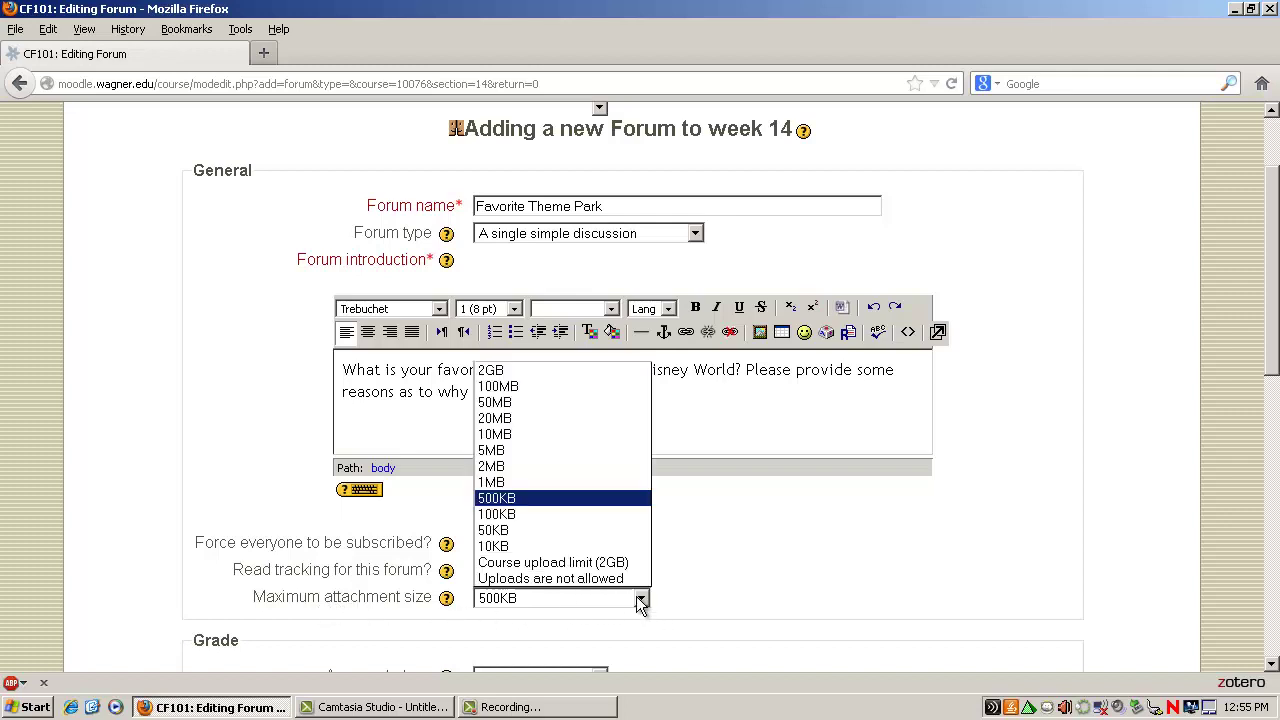
click(593, 368)
Step: Keep the grade aggregate type at No ratings and save the forum, returning to the course
scroll(706, 577, down, 4)
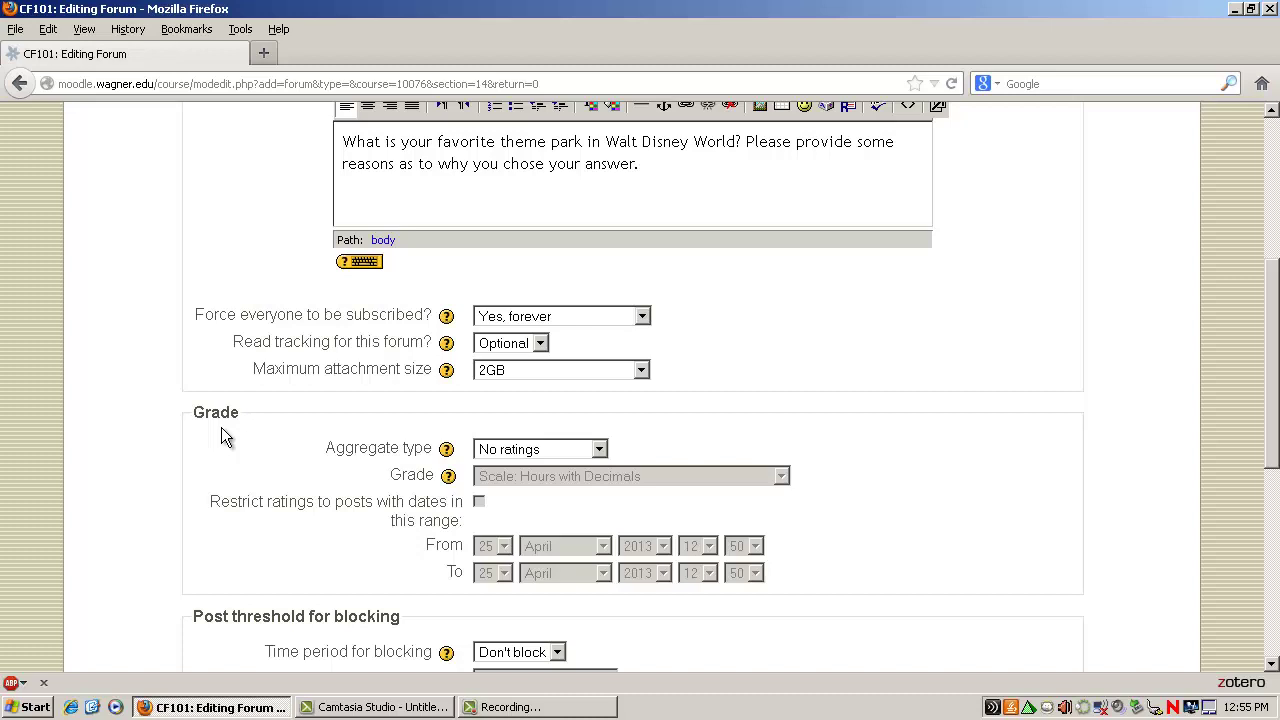
click(601, 452)
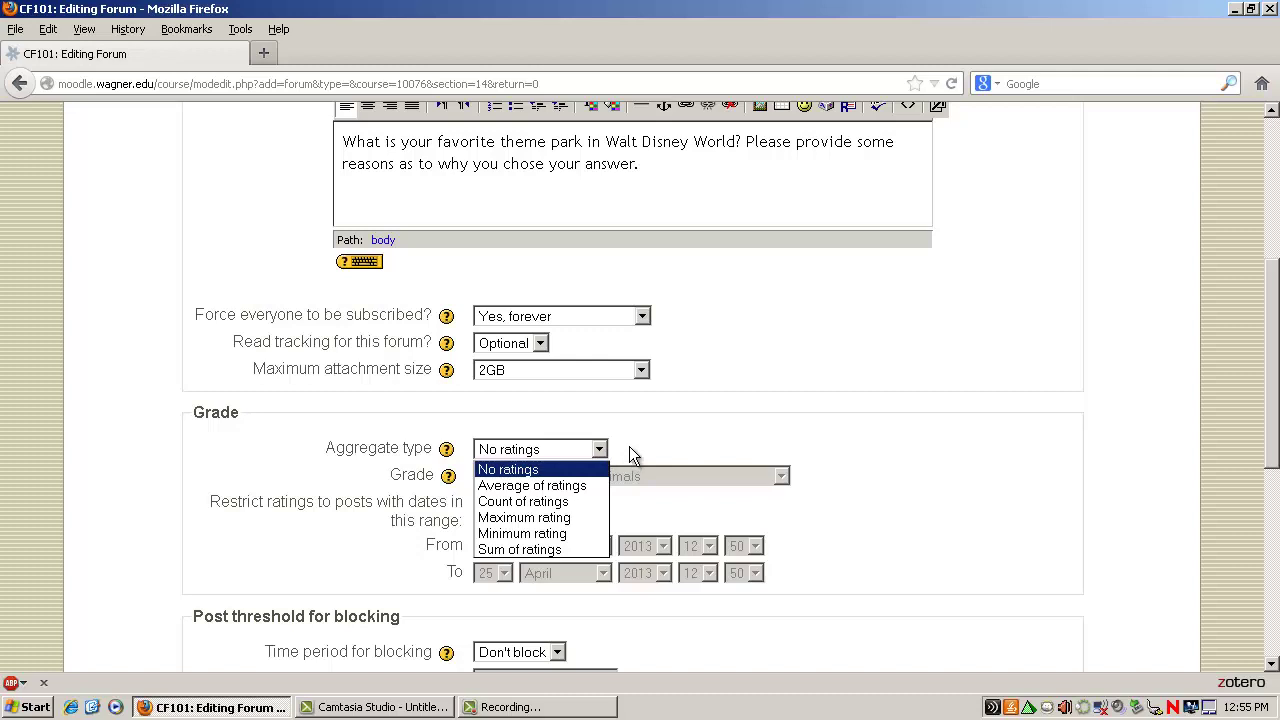
click(628, 447)
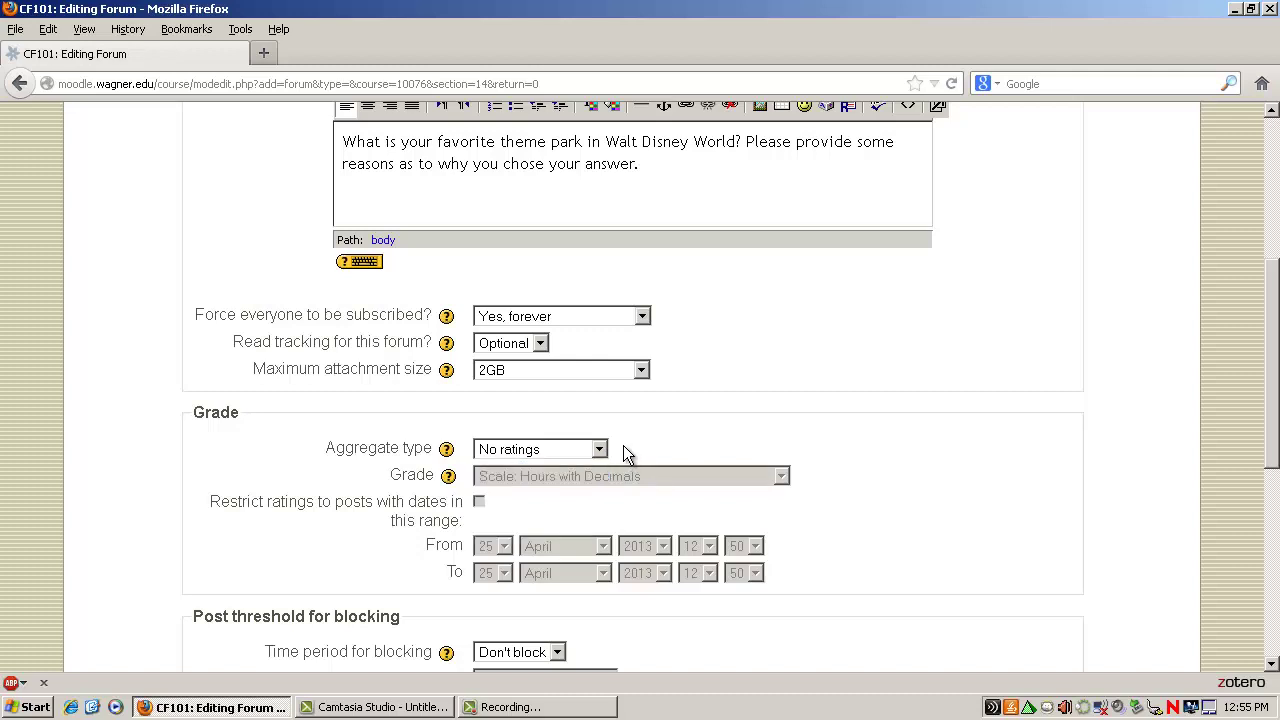
scroll(623, 450, down, 4)
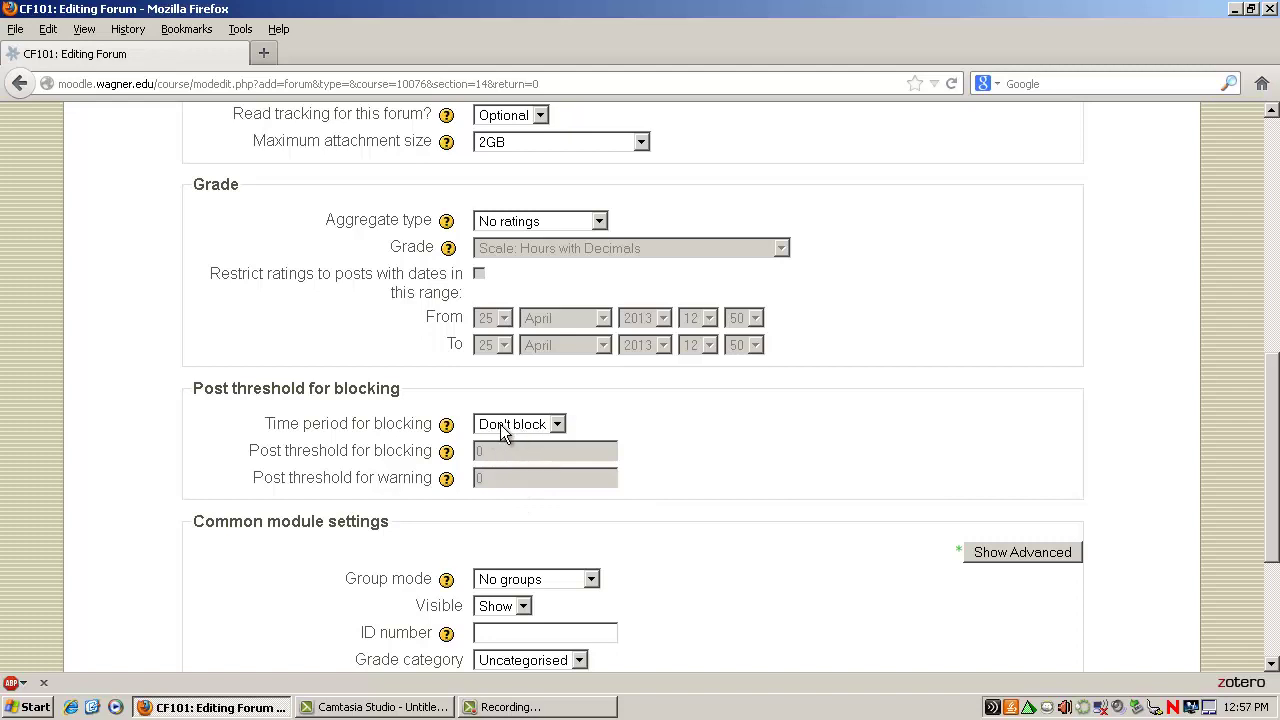
scroll(563, 520, down, 2)
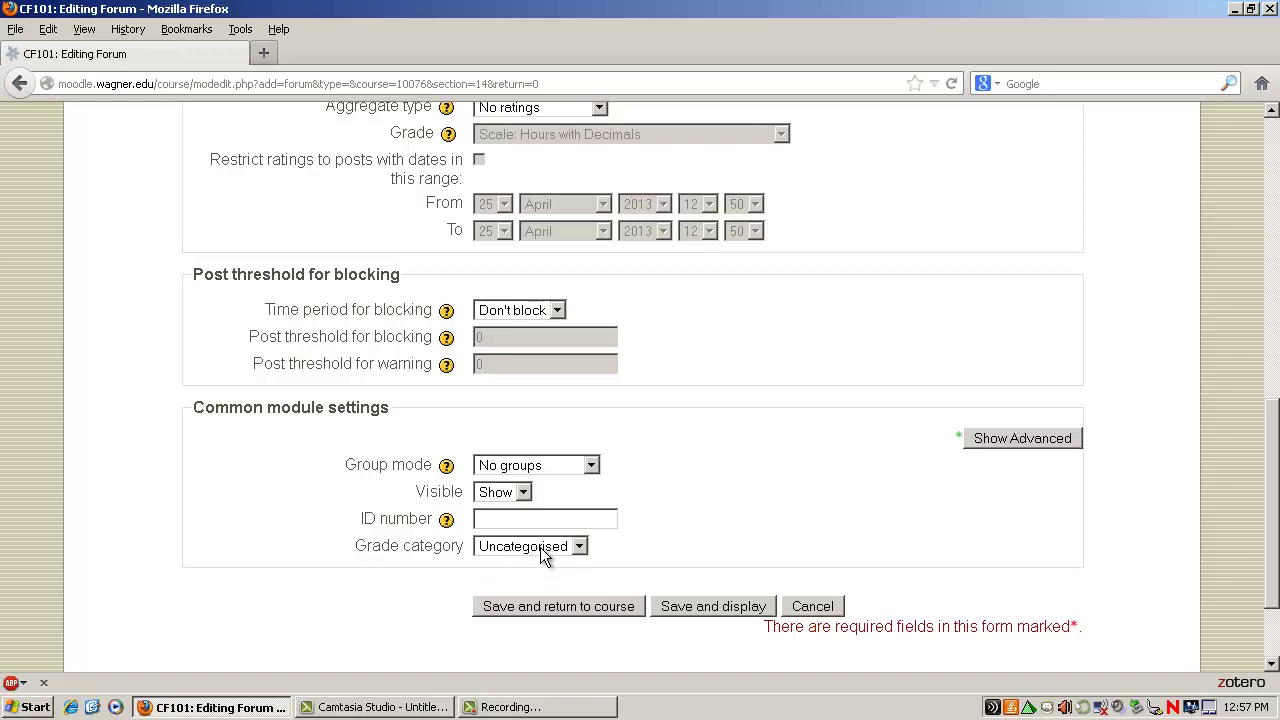
click(582, 608)
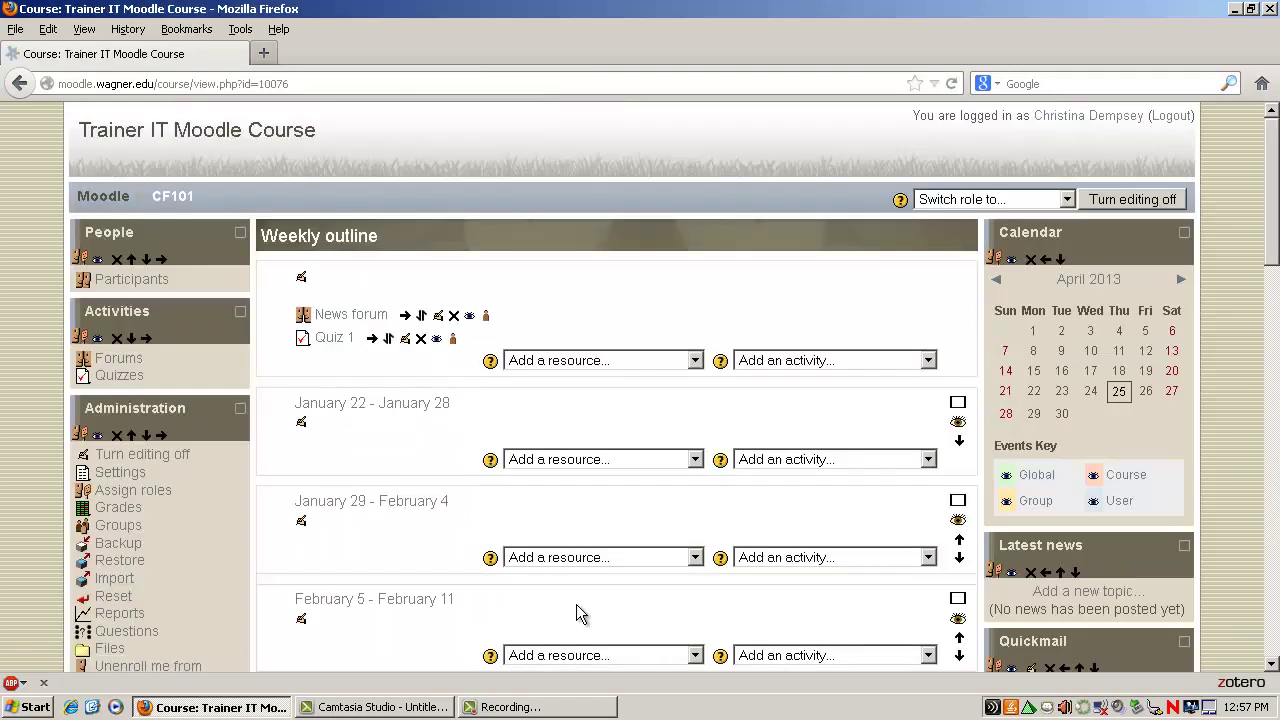
Step: Open the Favorite Theme Park forum in the April 23 - April 29 week and display replies flat, with oldest first
scroll(460, 540, down, 2)
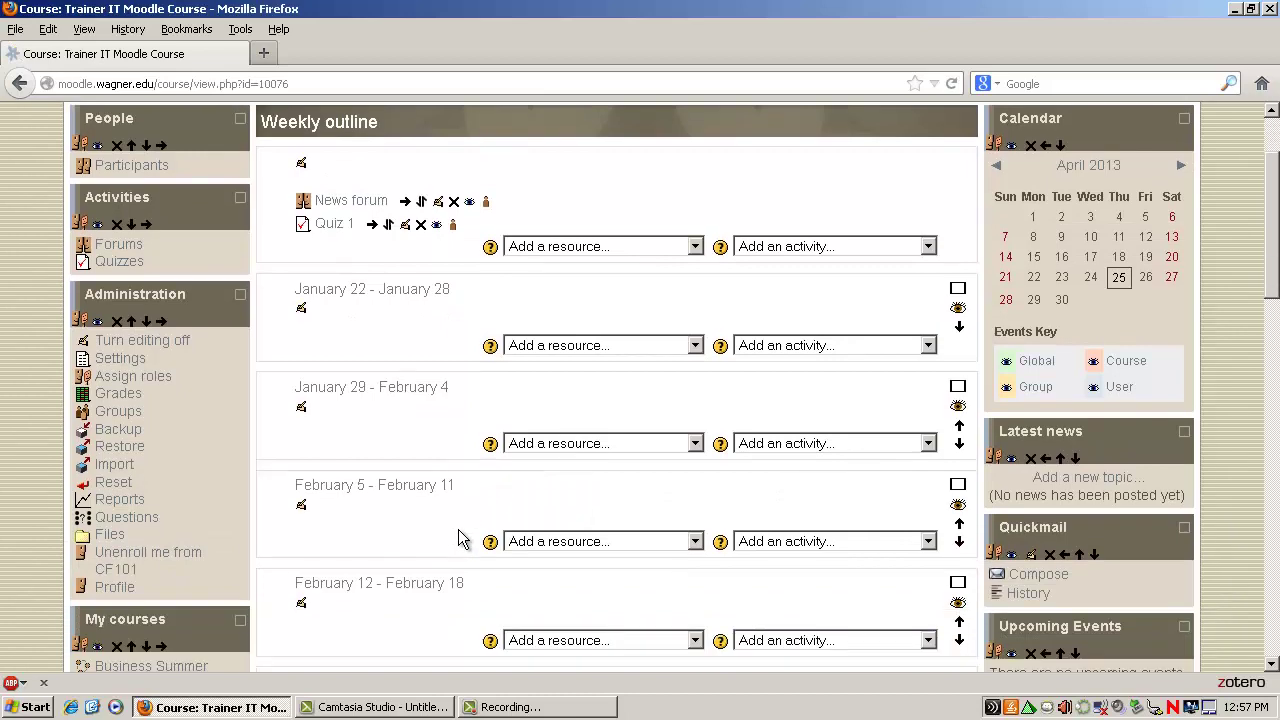
scroll(460, 540, down, 10)
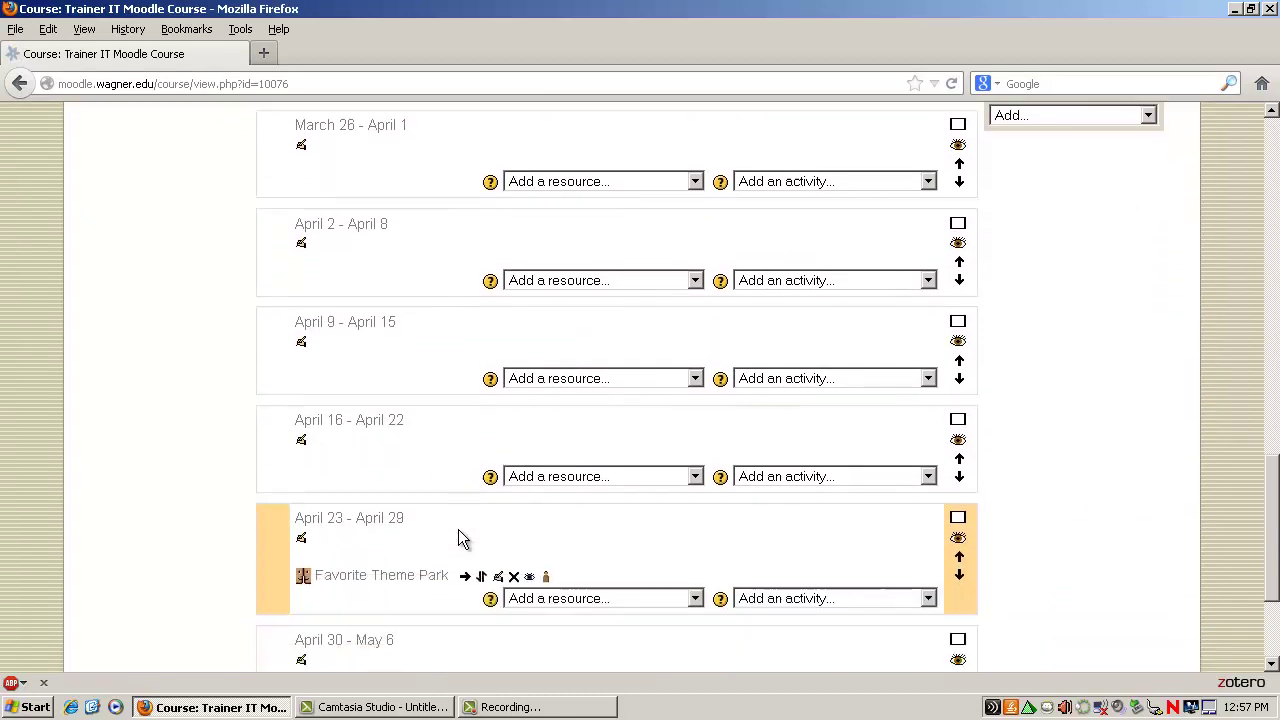
scroll(459, 531, down, 1)
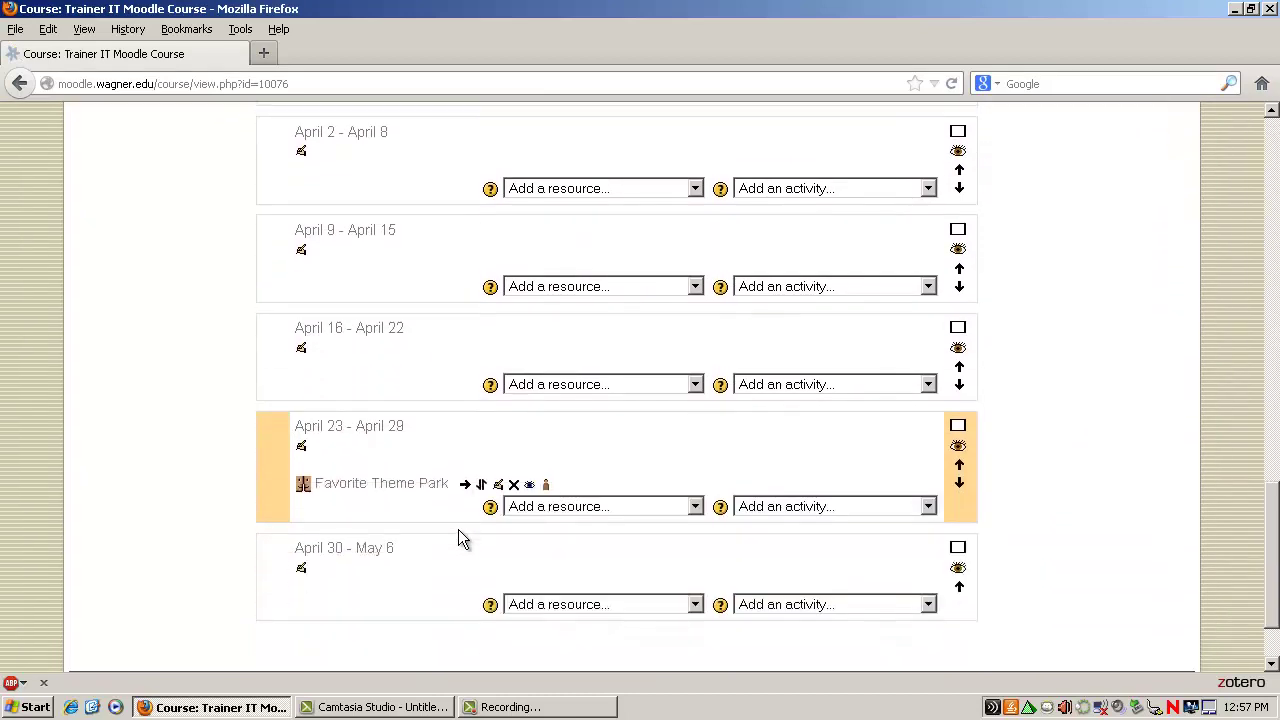
click(414, 486)
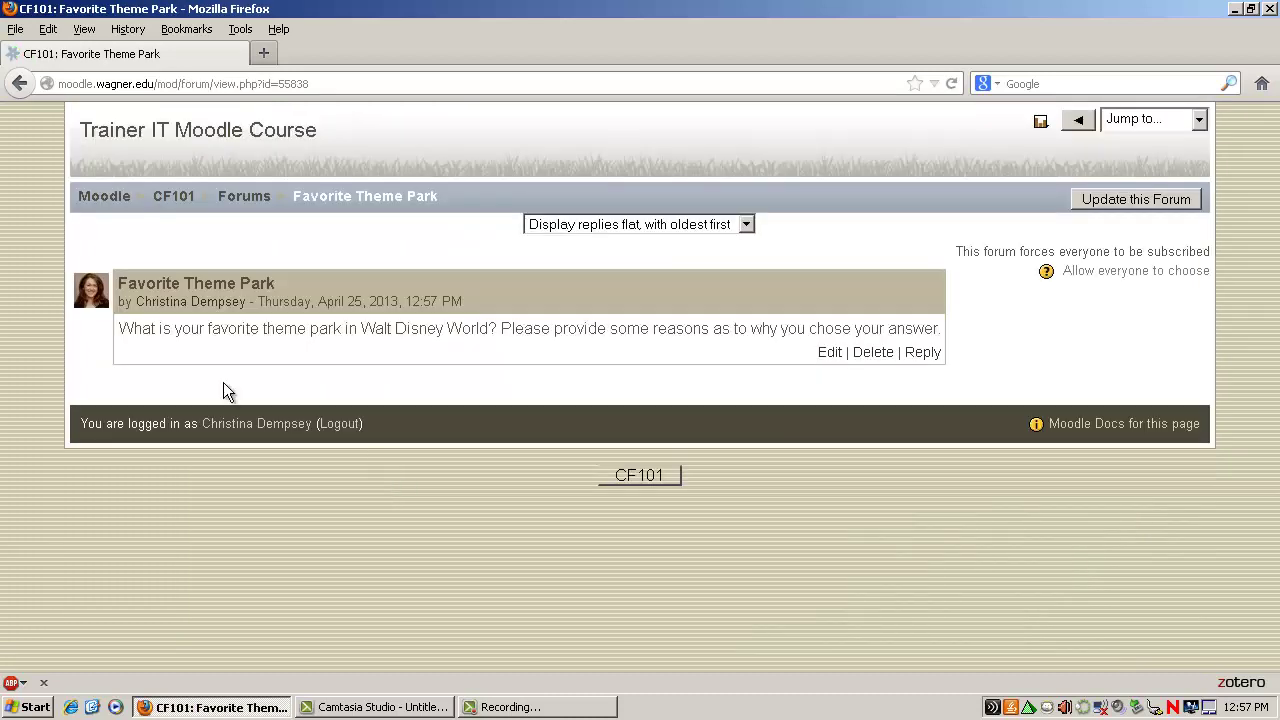
click(745, 225)
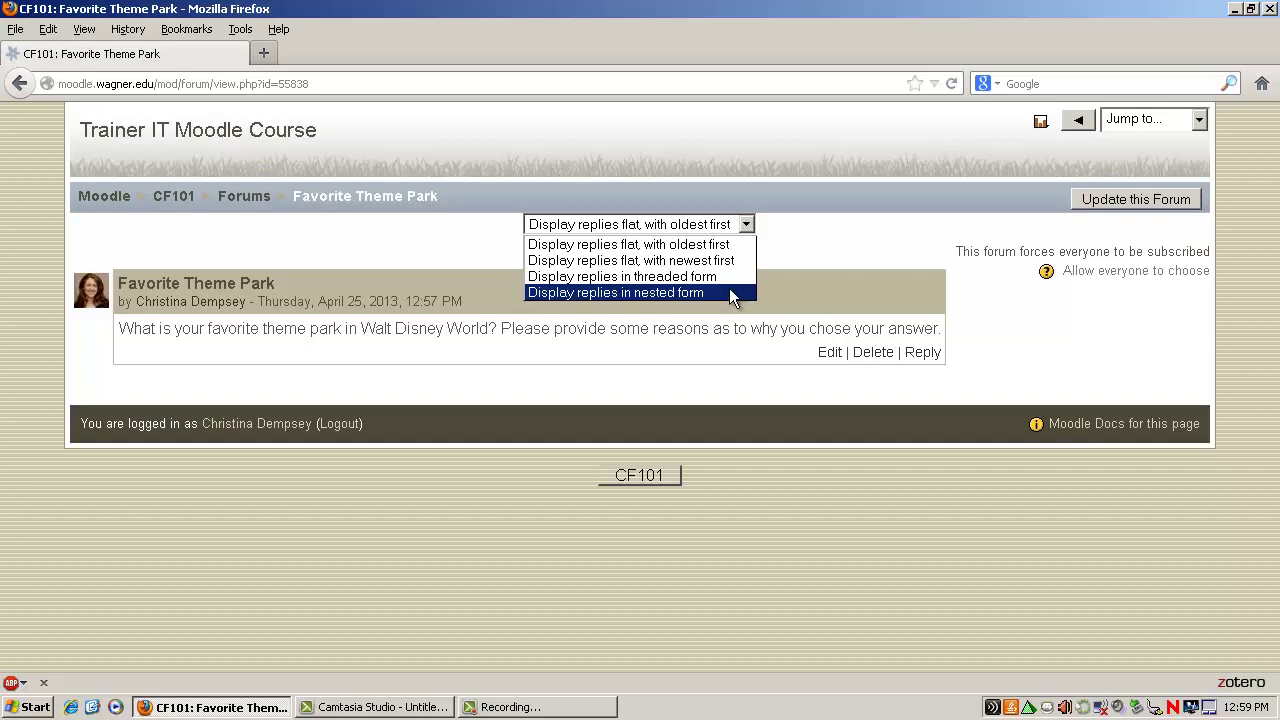
click(725, 247)
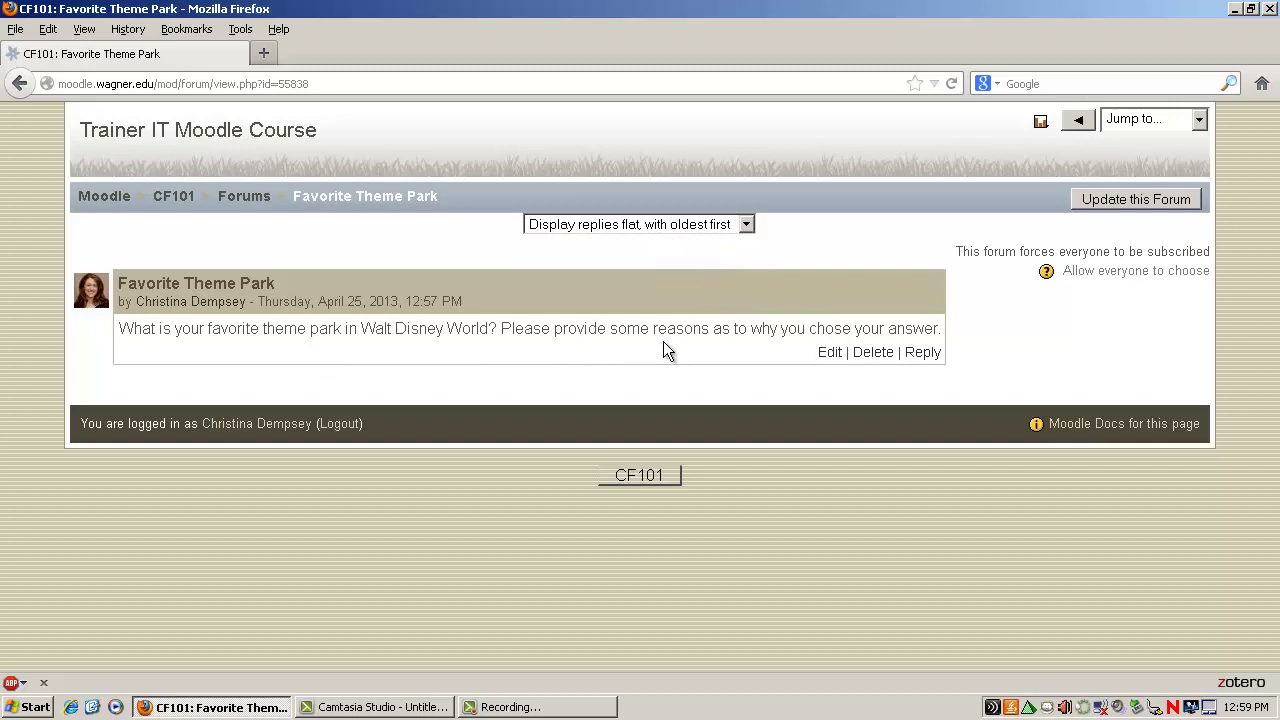
Step: Start a reply to the post: "My favorite theme park is the Magic Kingdom. This would be my top choice because of the fireworks show at the end"
click(922, 353)
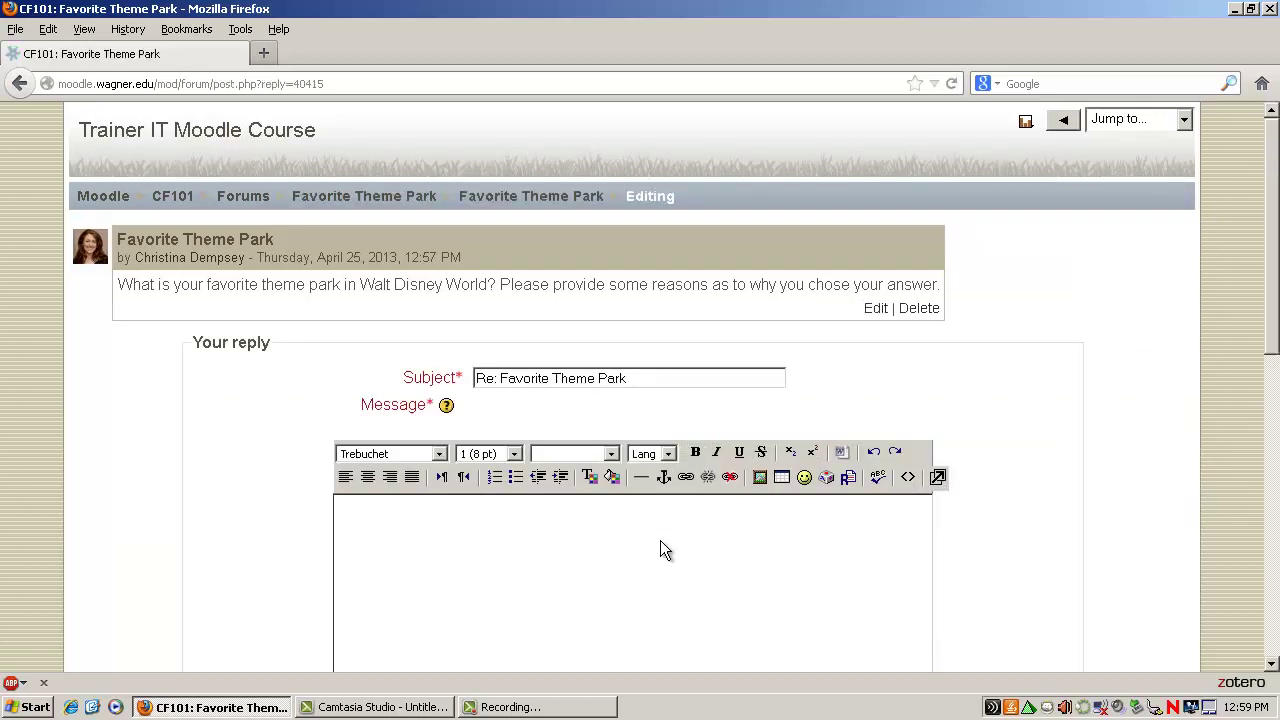
scroll(660, 540, down, 2)
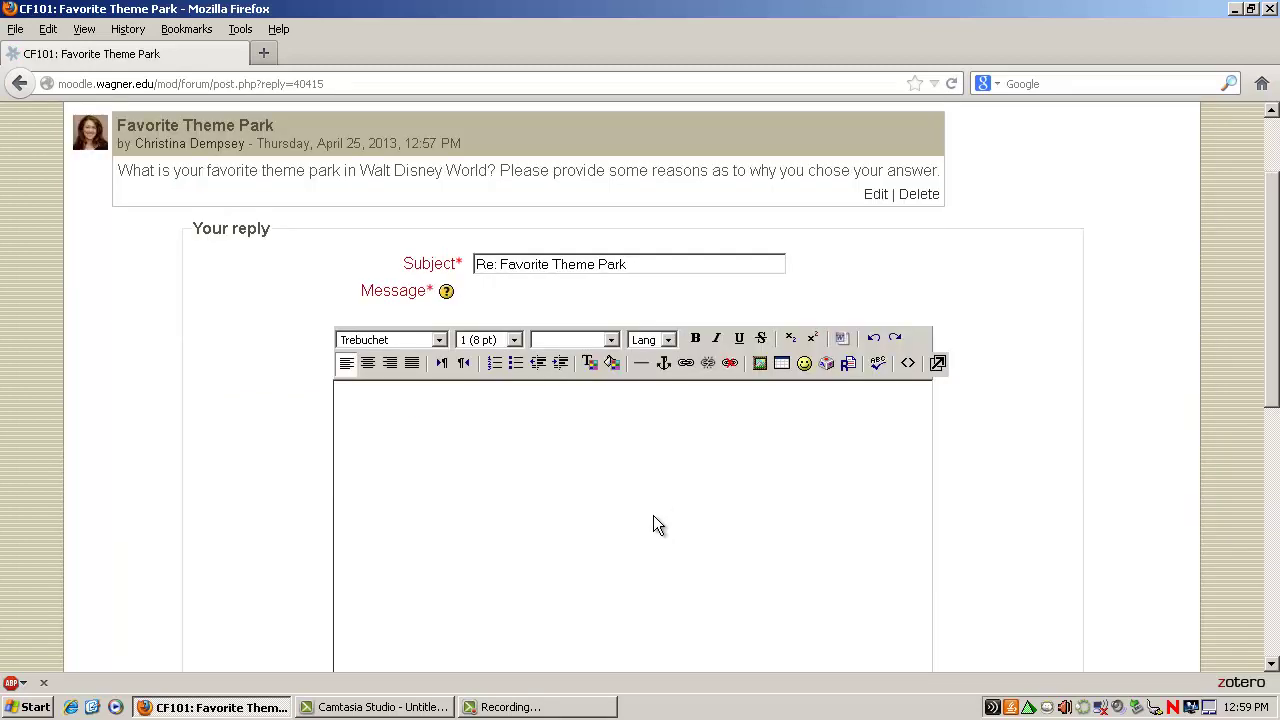
text(My favorite theme park is the )
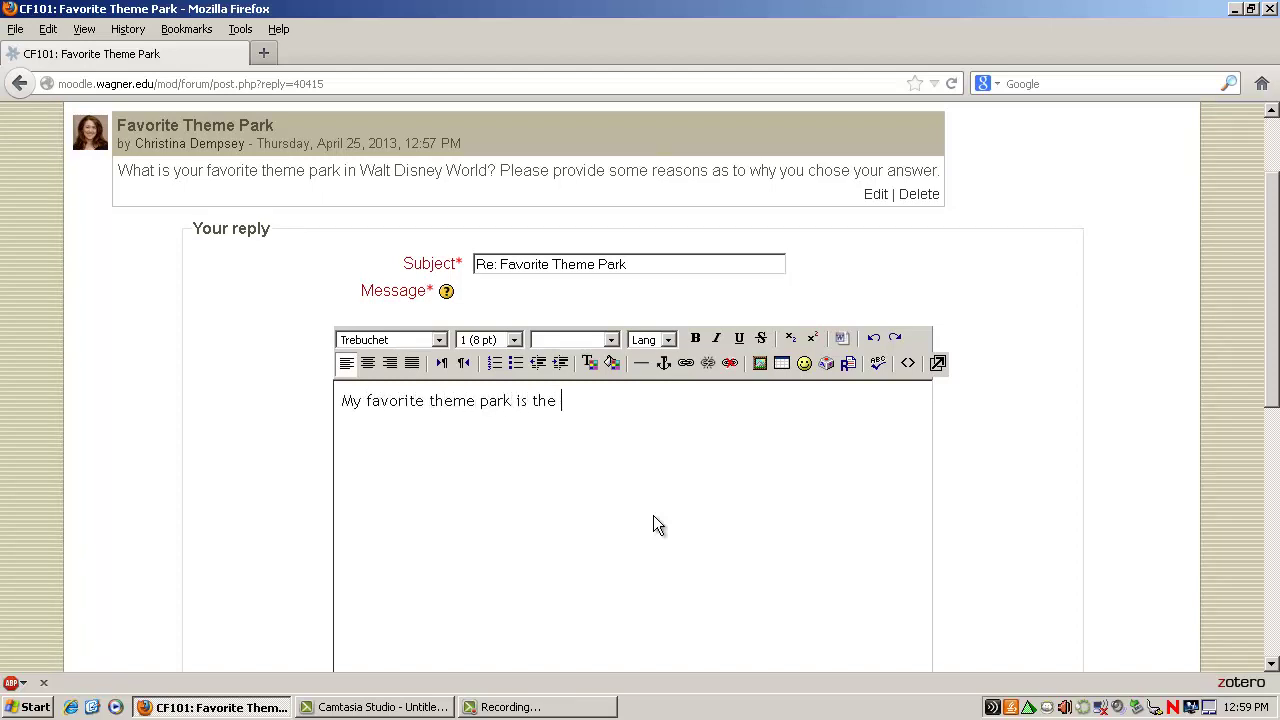
text(Magic Kingdome.)
text( T)
key(BackSpace)
key(BackSpace)
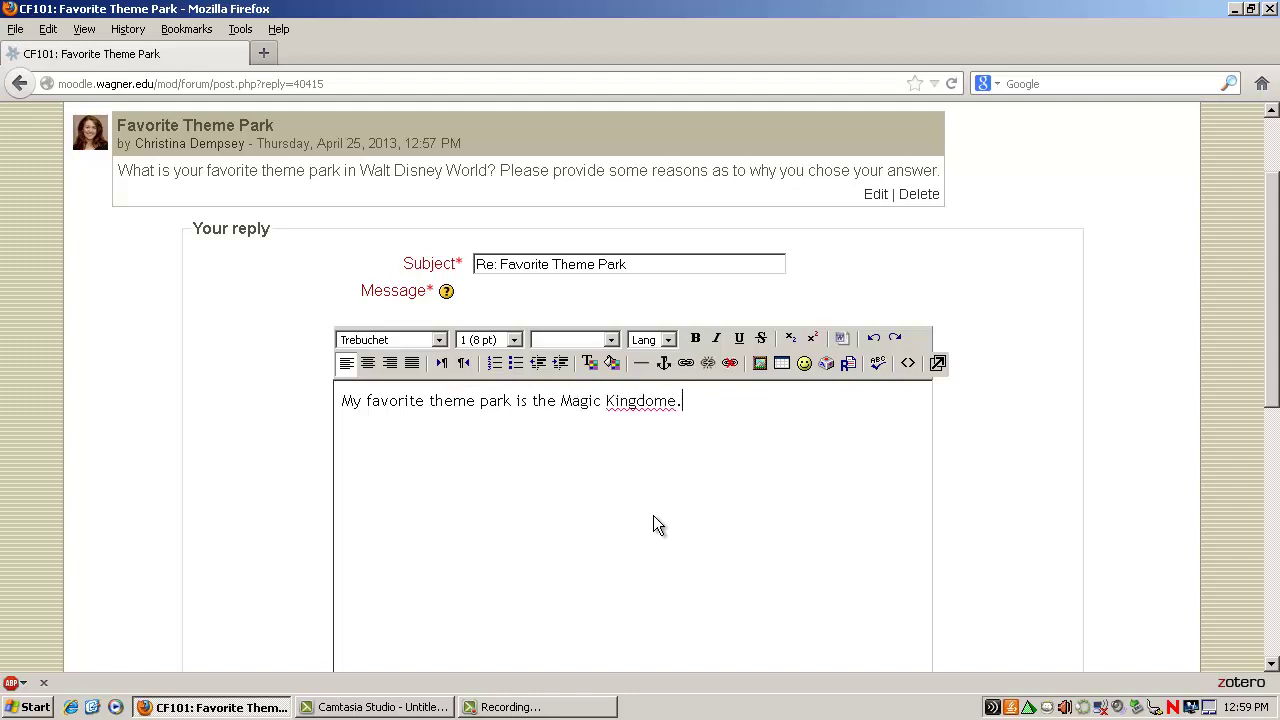
key(BackSpace)
key(BackSpace)
text(. This would be my top choic)
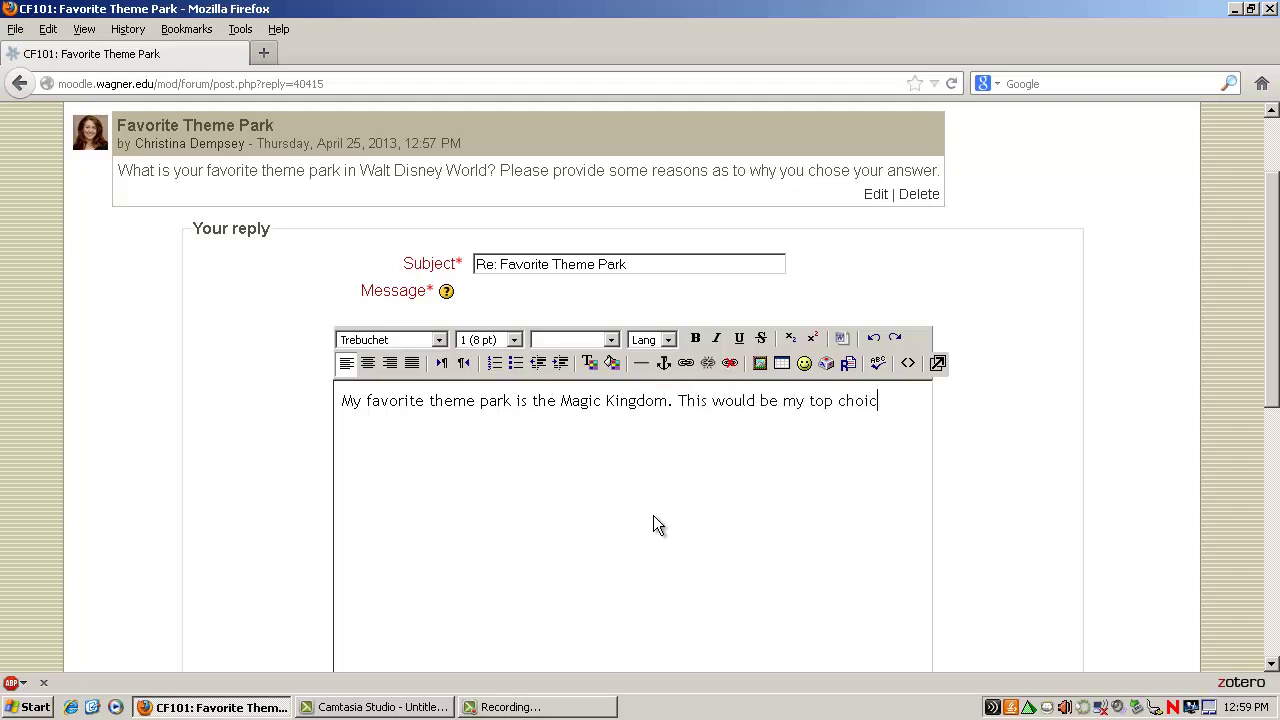
text(e because of the fireworks show at the en)
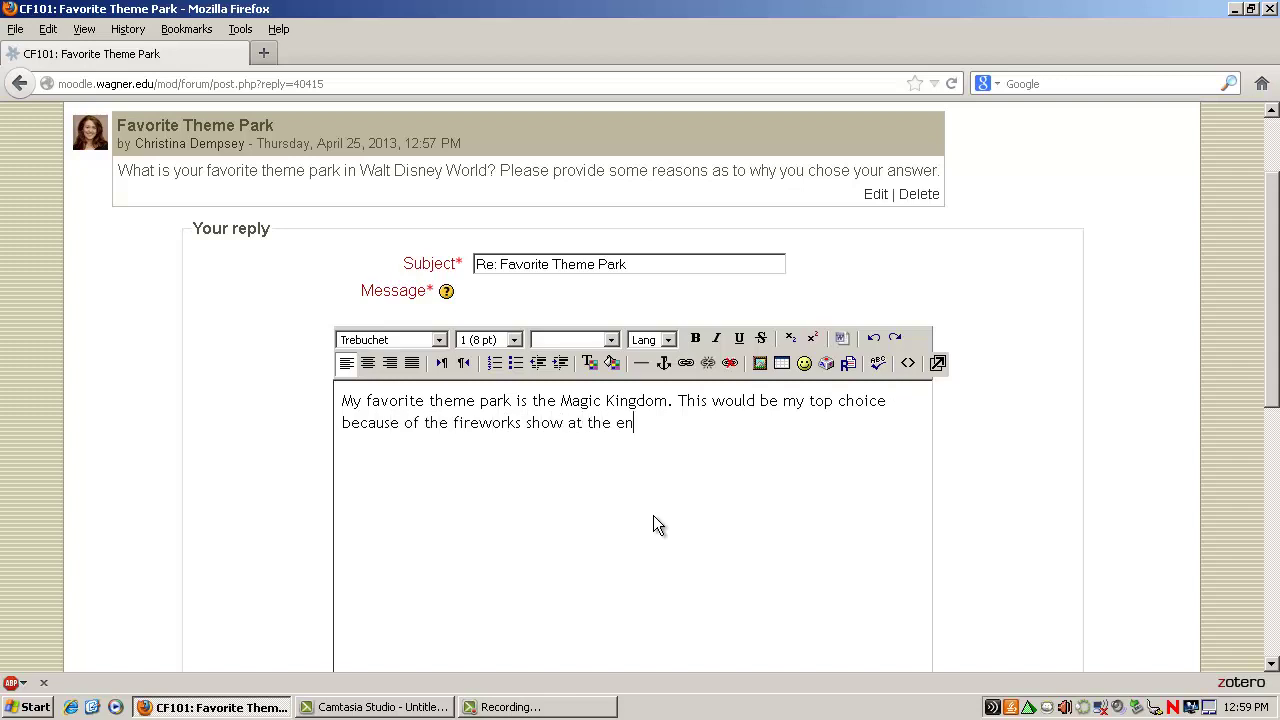
Step: Complete the reply message with "of the night, Cinderella castle, and it's where my favorite ride, The Carousel of Progress is."
text(d of the night, Cinderella castle, and it's where my f)
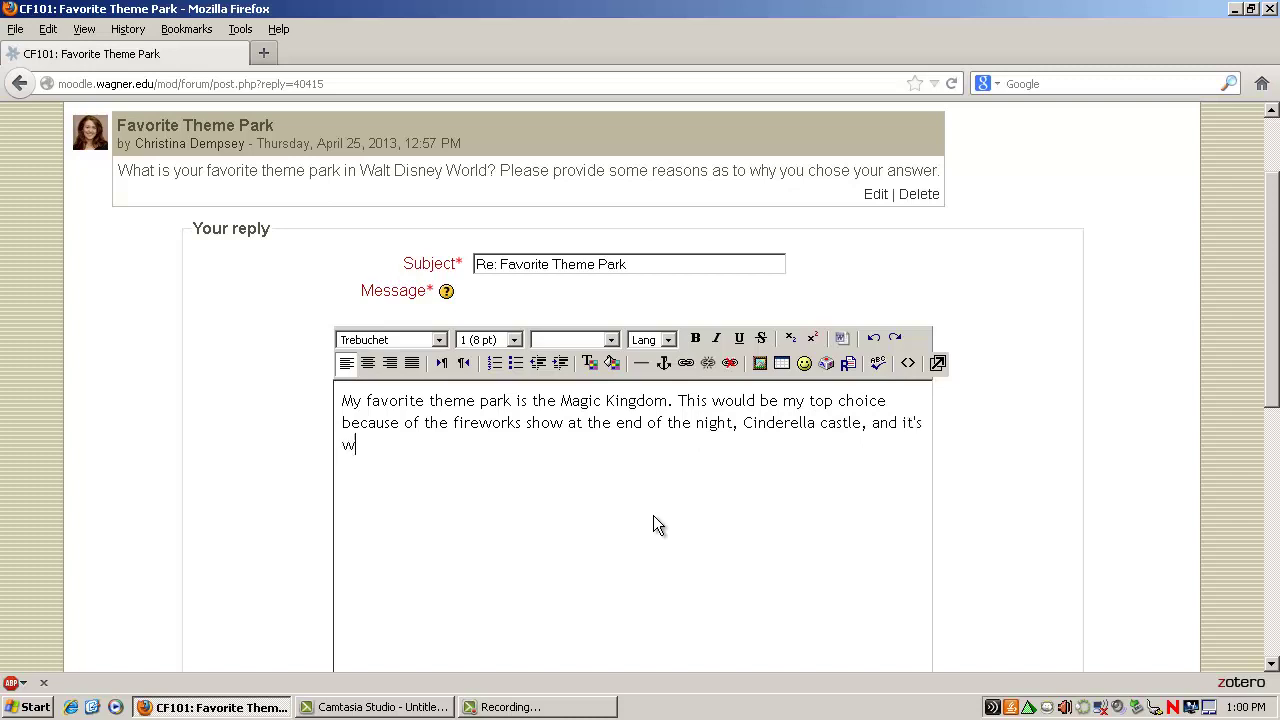
text(avorite ride, The Carousel of Pro)
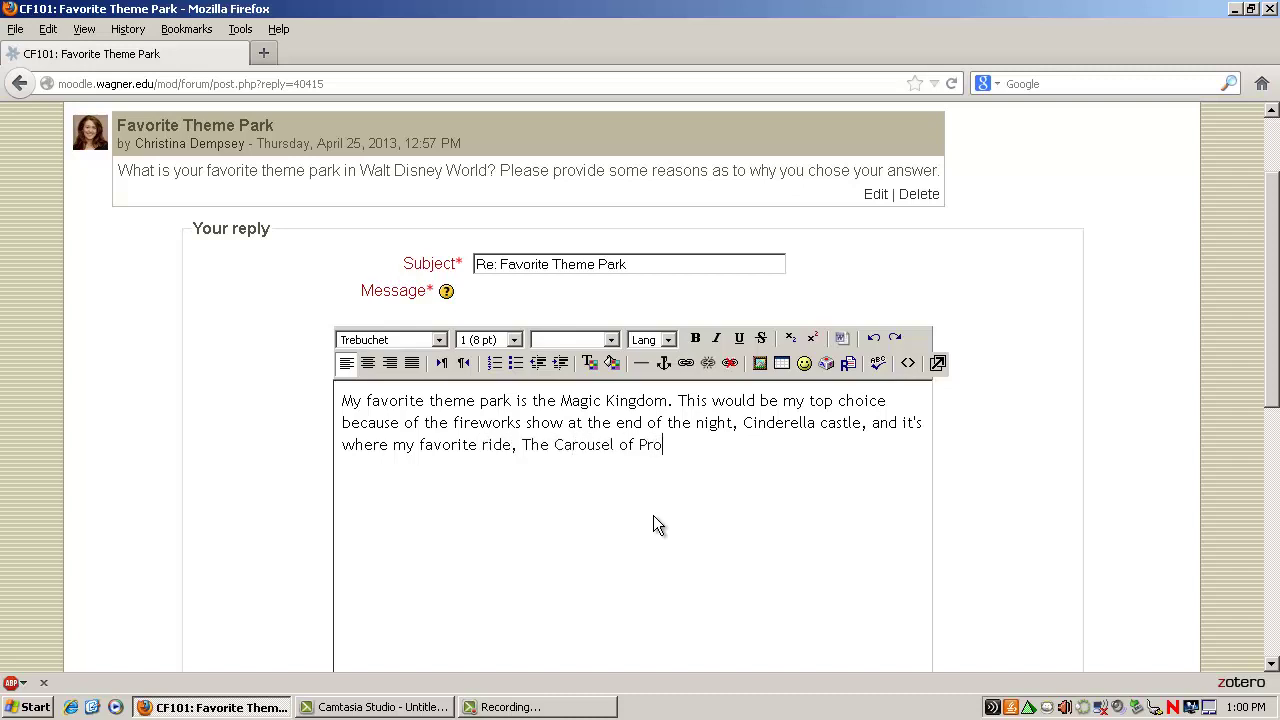
text(gress is.)
scroll(640, 492, down, 2)
scroll(630, 490, down, 5)
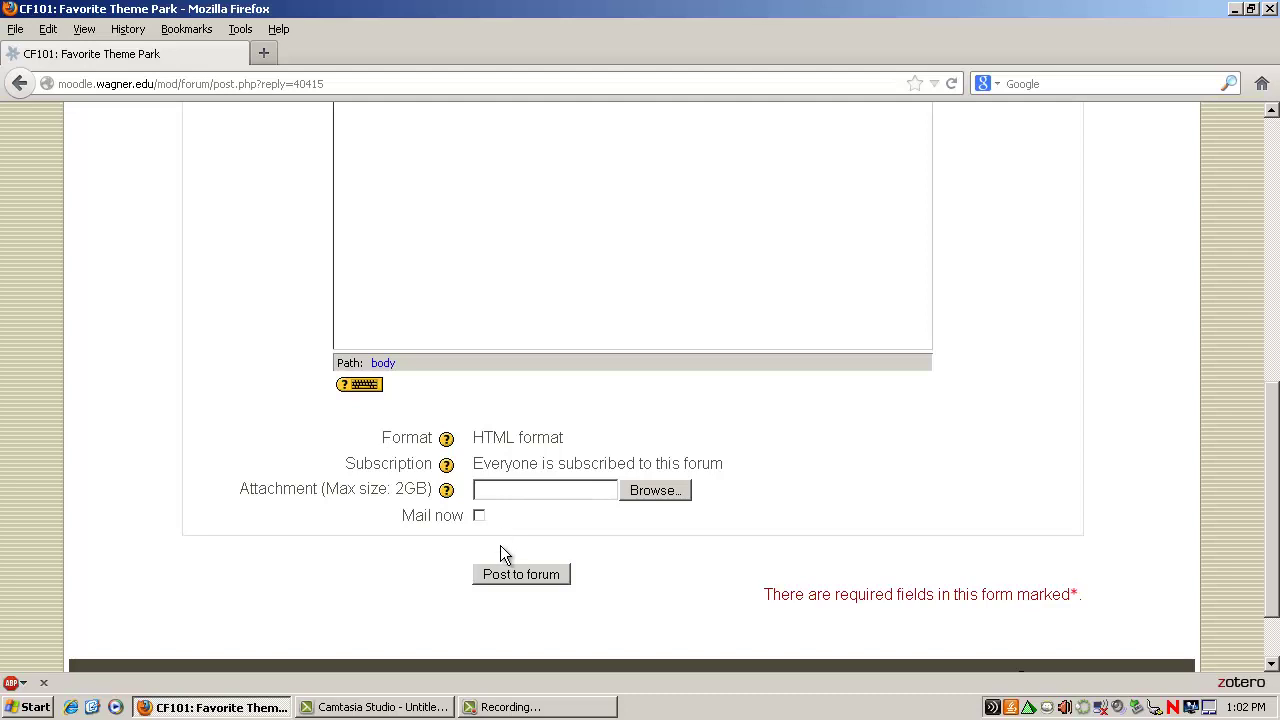
Step: Post the reply to the Favorite Theme Park forum and return to the CF101 course page
click(508, 574)
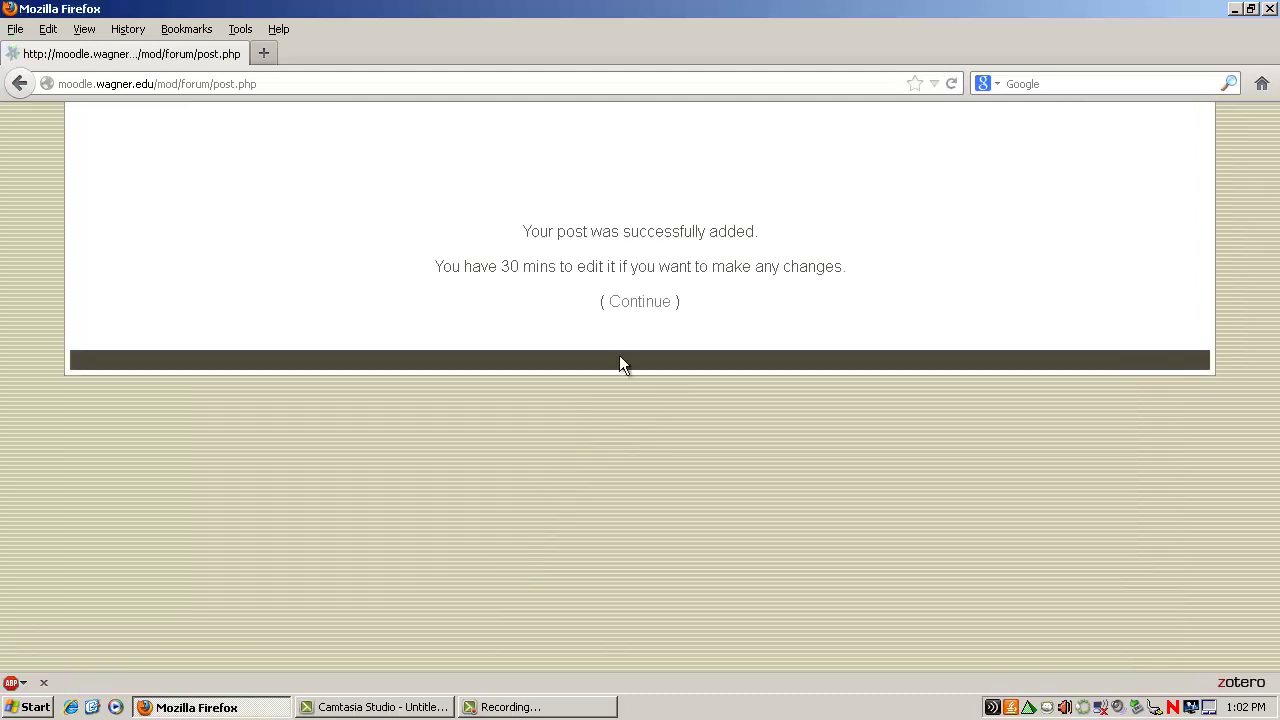
click(658, 303)
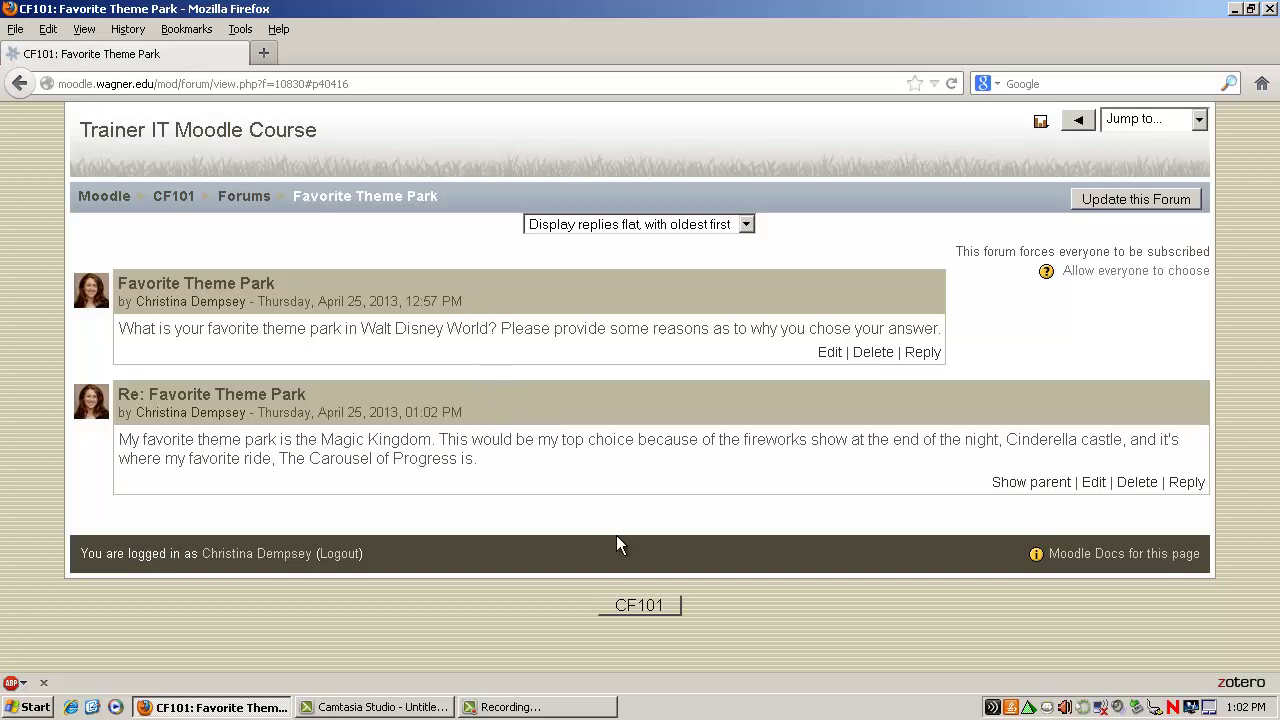
click(172, 204)
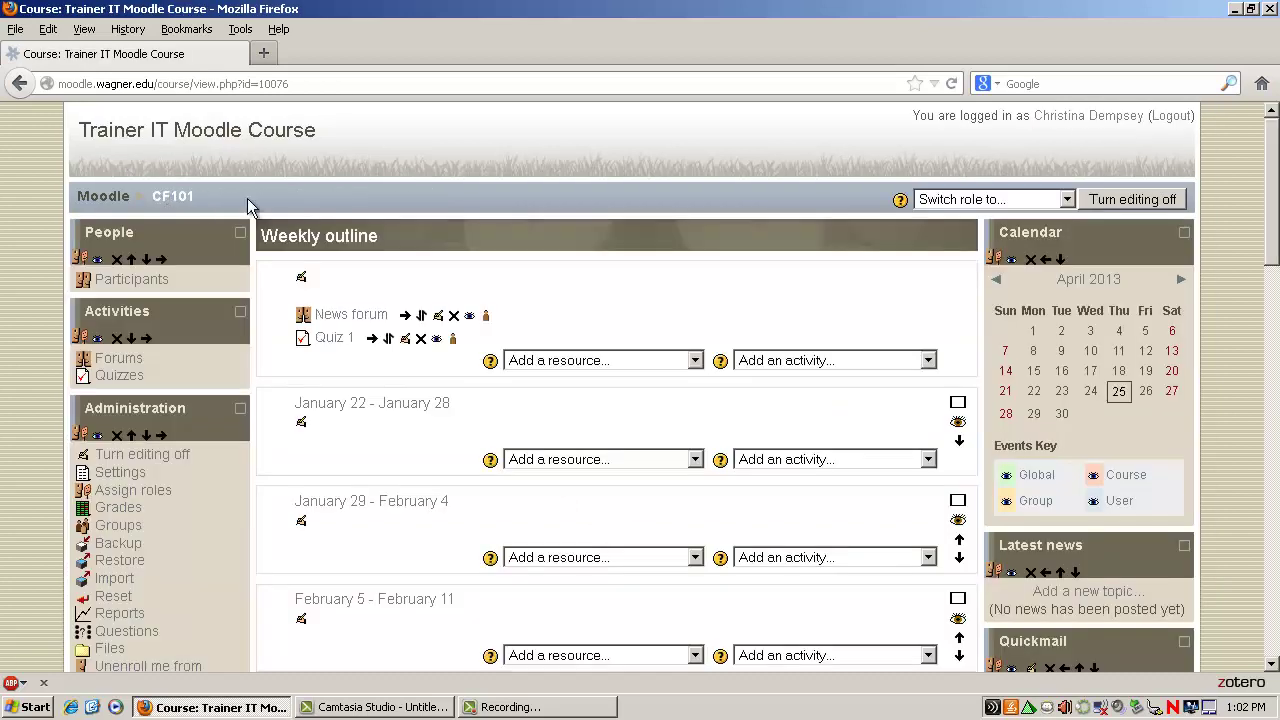
Step: Switch to the Student role and view the Favorite Theme Park forum in the April 23 - April 29 week
click(1066, 200)
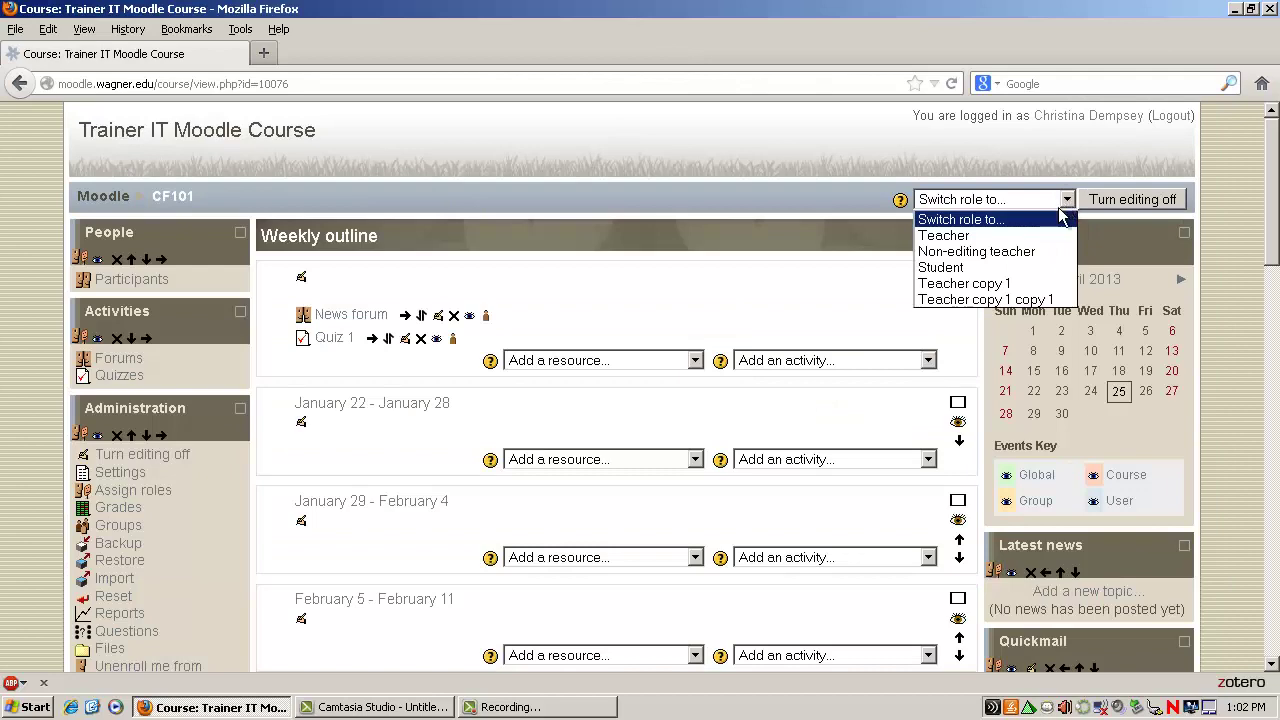
click(1037, 276)
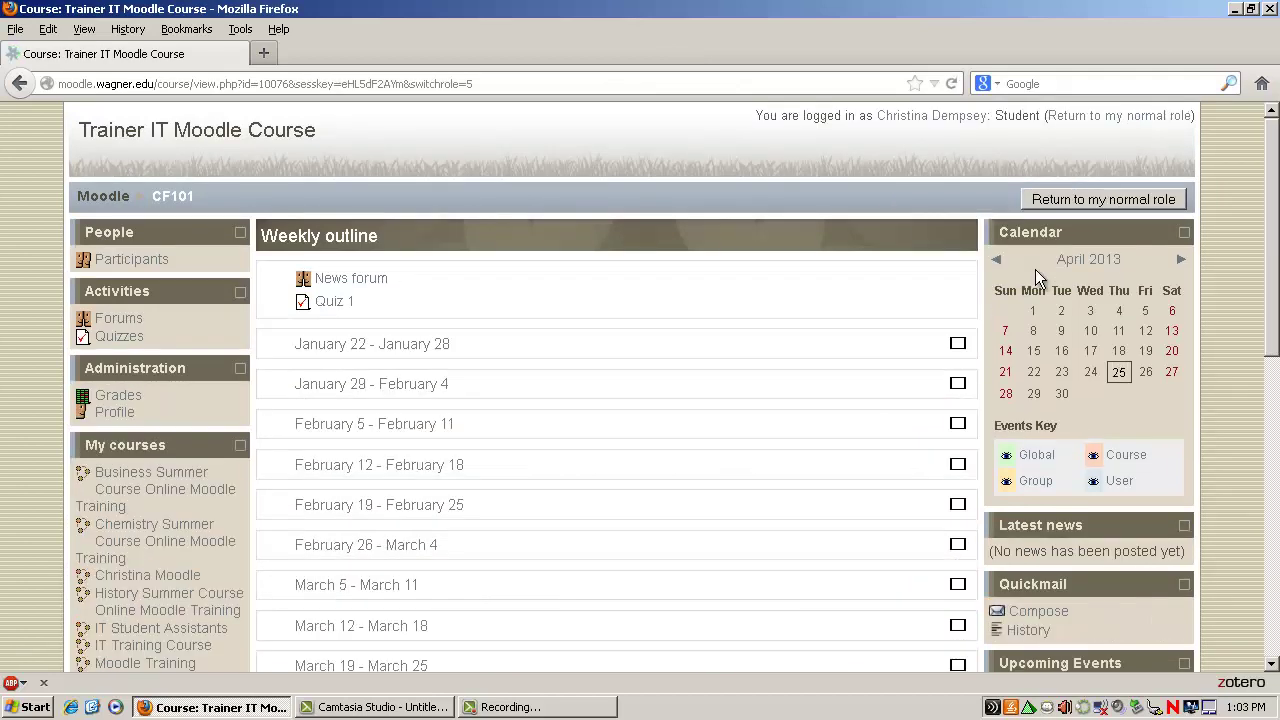
scroll(623, 338, down, 10)
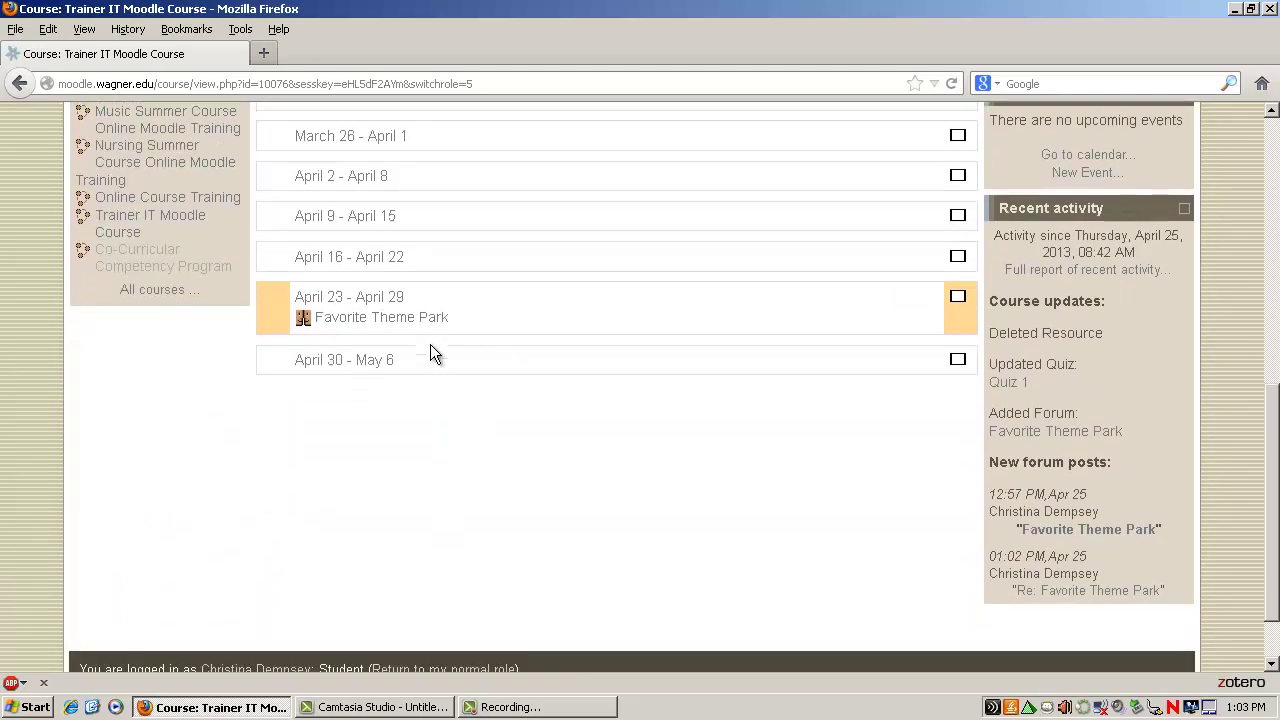
click(424, 318)
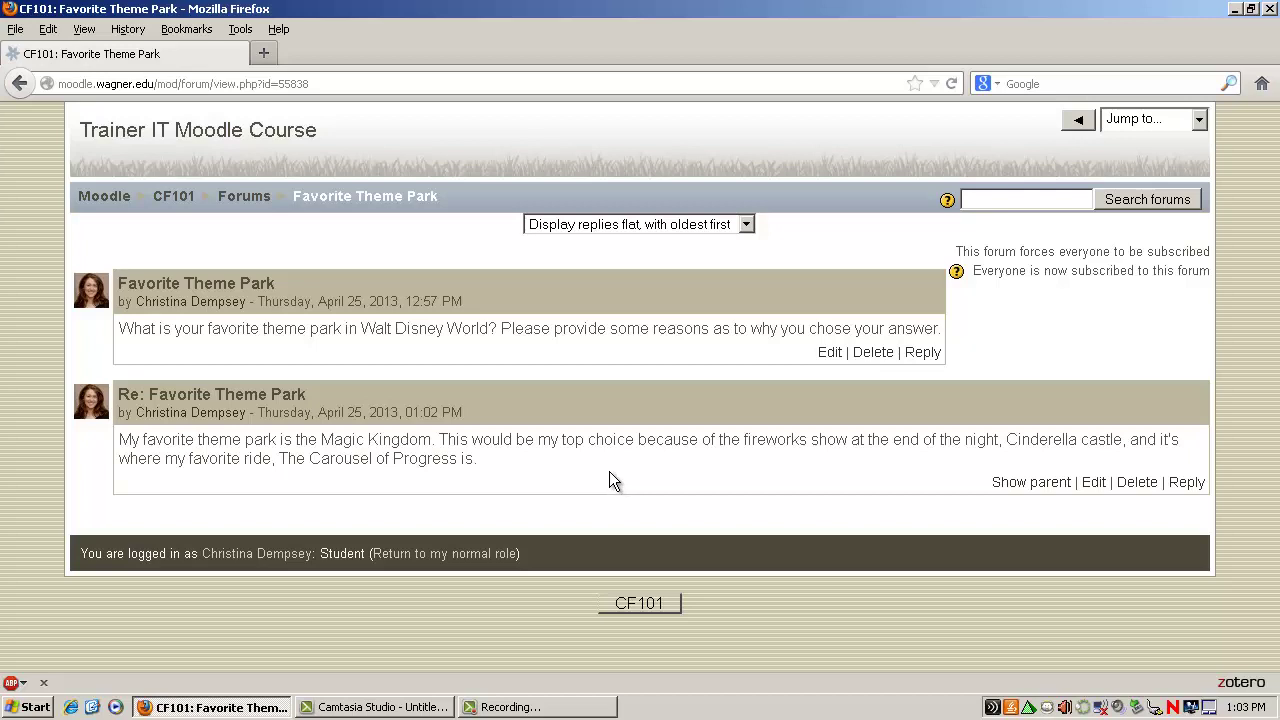
Step: Go back to the CF101 course page, return to the normal role and open the course's list of forums
click(167, 200)
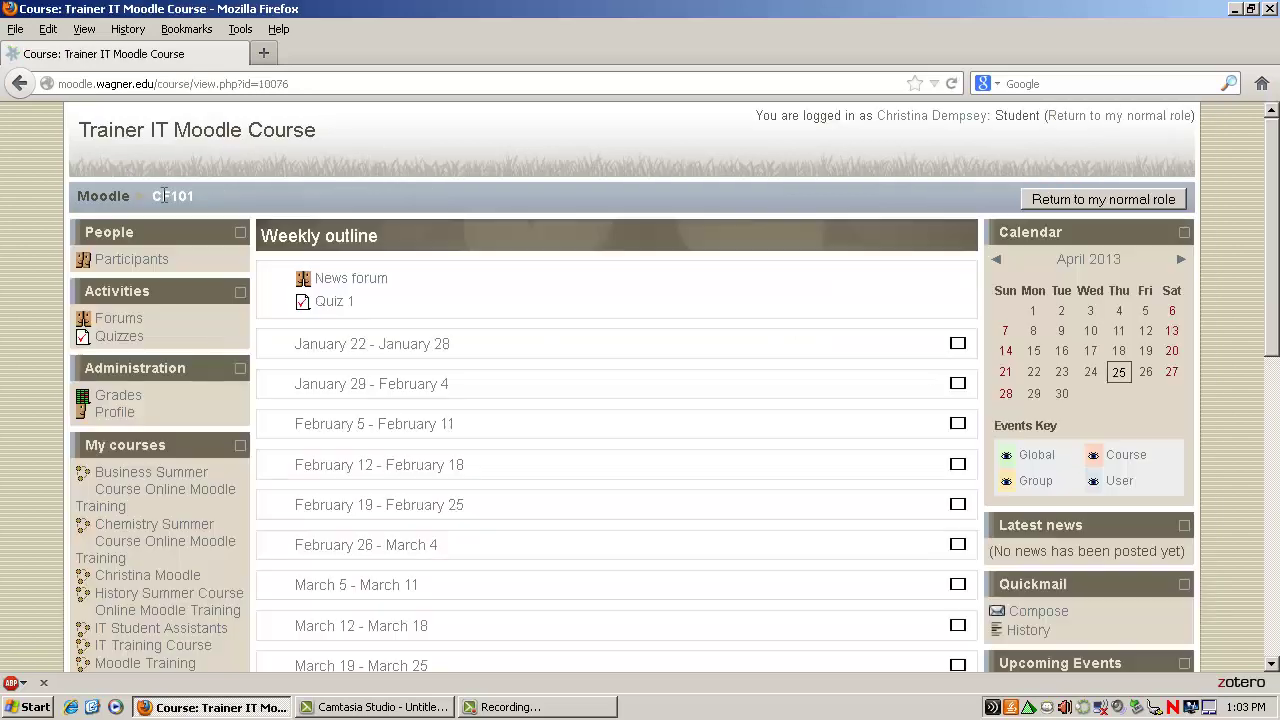
click(1108, 199)
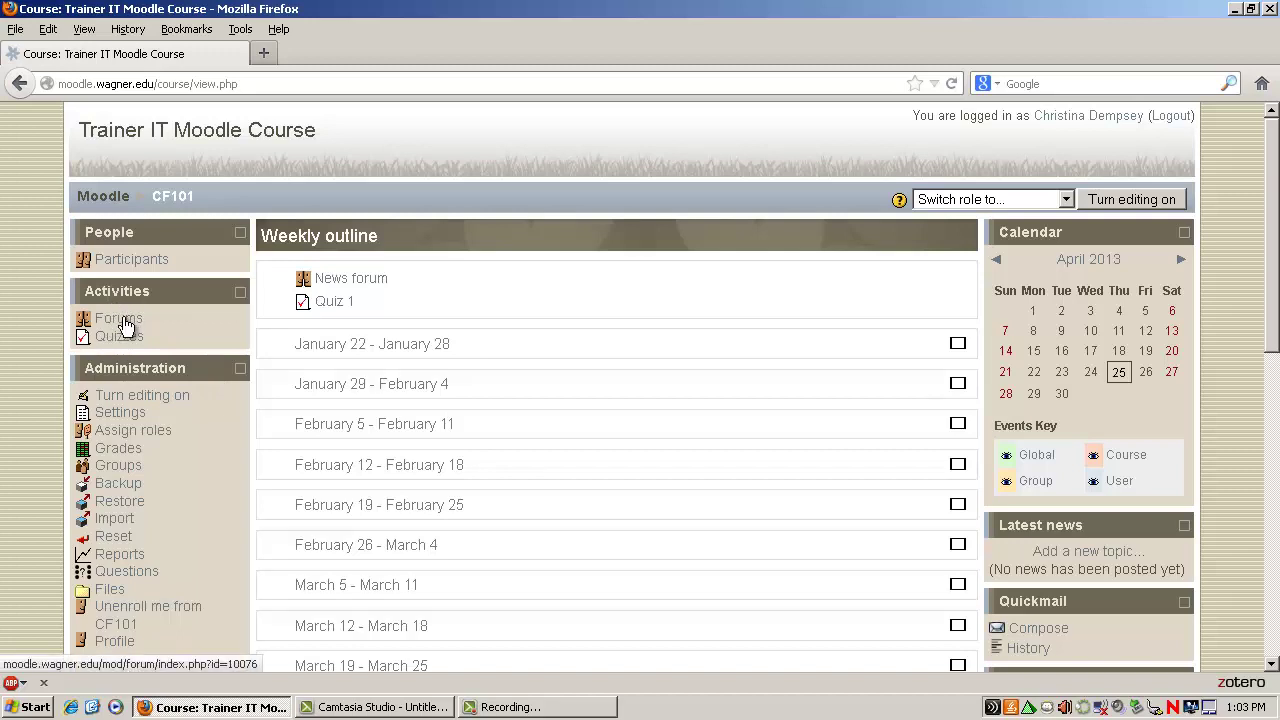
click(122, 320)
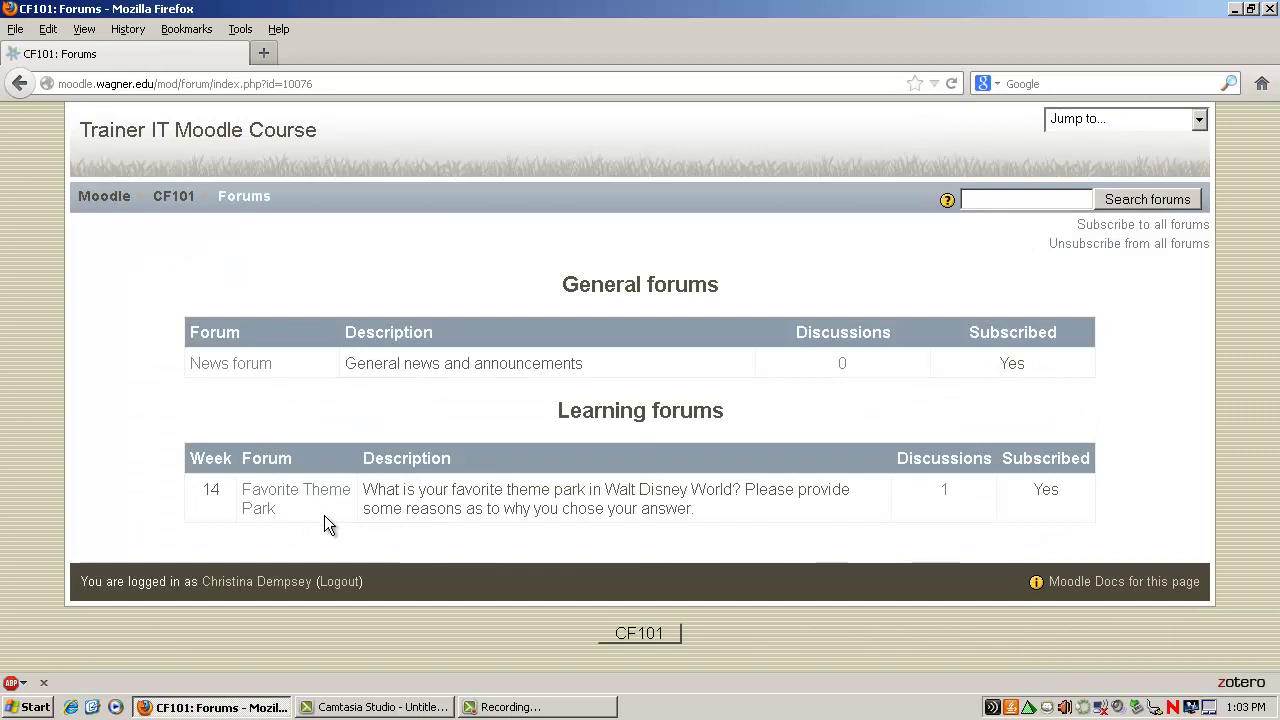